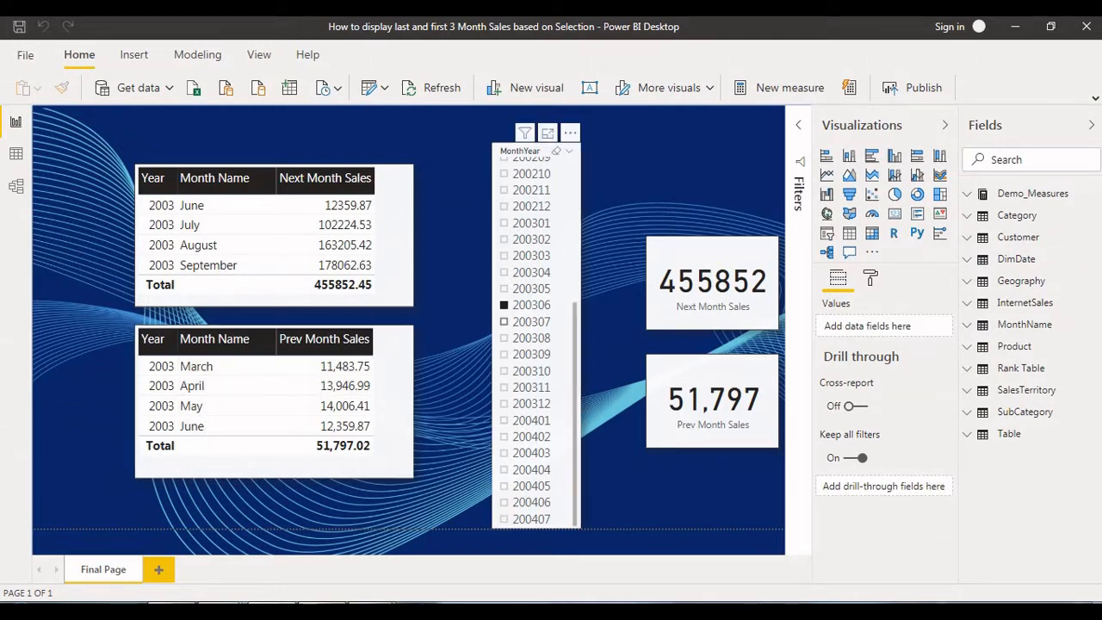
Compare the next and previous month sales for MonthYear selections 200307, 200308, 200311, 200312, 200301 and 200302
{"action": "left_click", "coordinate": [504, 321]}
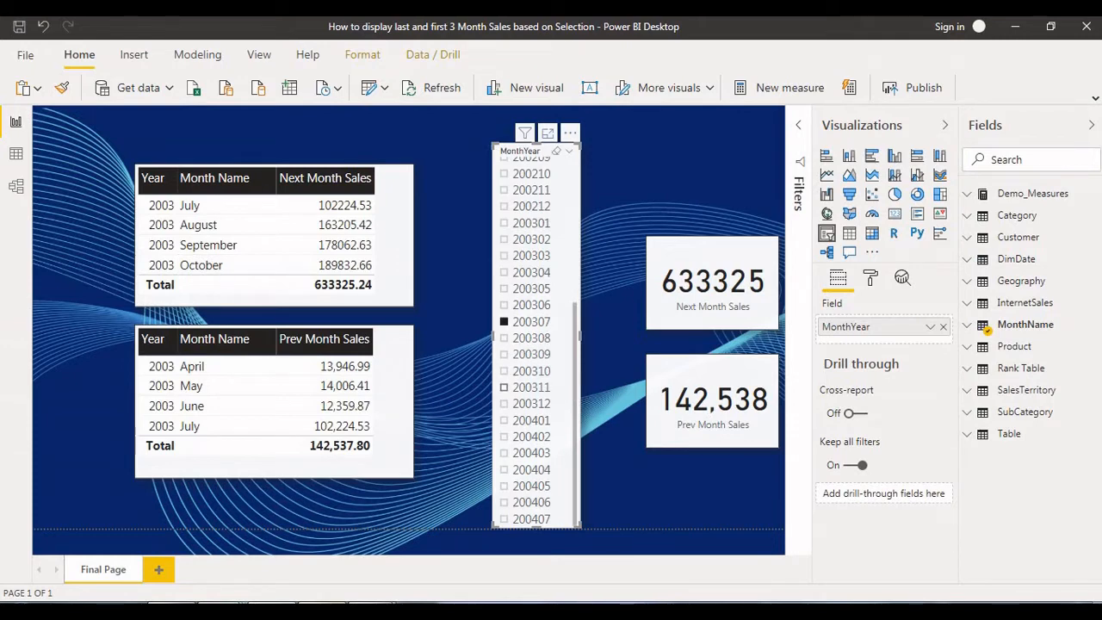
{"action": "left_click", "coordinate": [504, 386]}
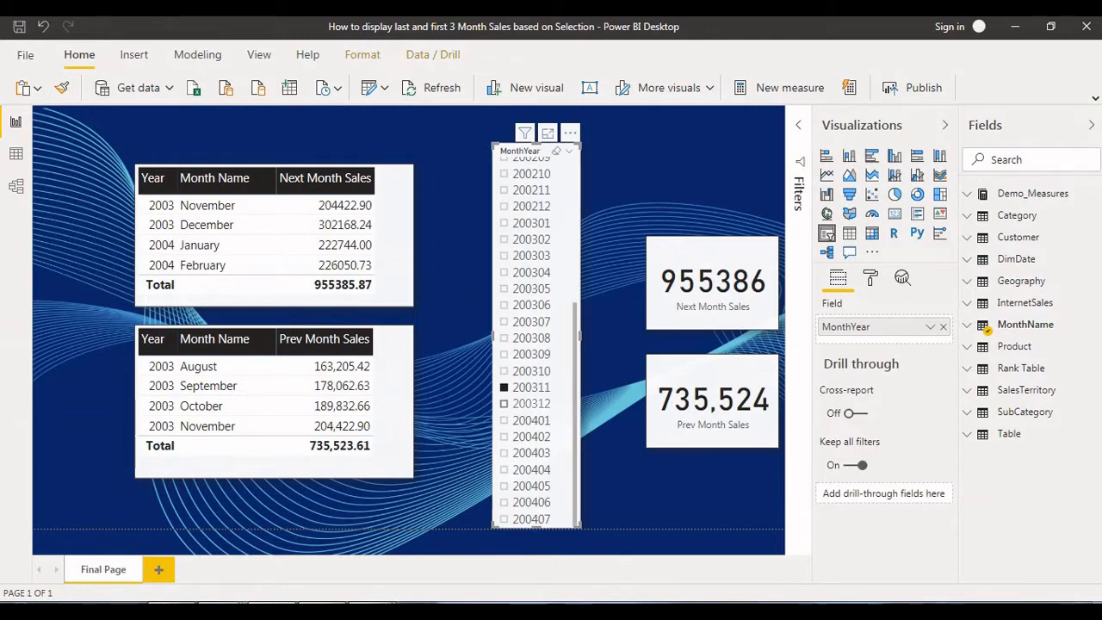
{"action": "left_click", "coordinate": [504, 404]}
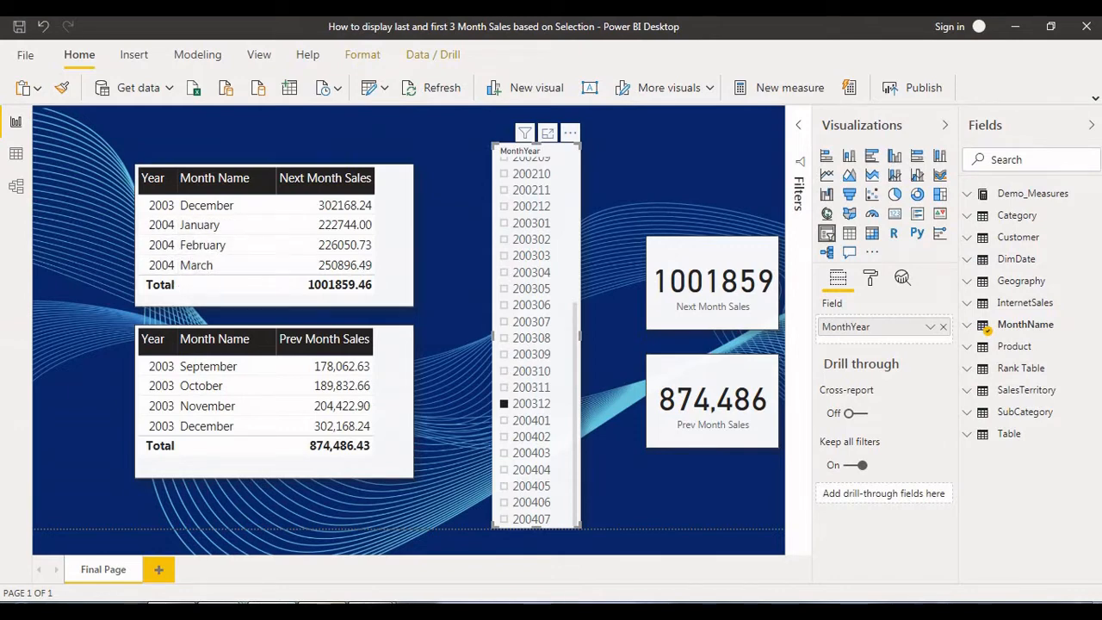
{"action": "left_click", "coordinate": [505, 338]}
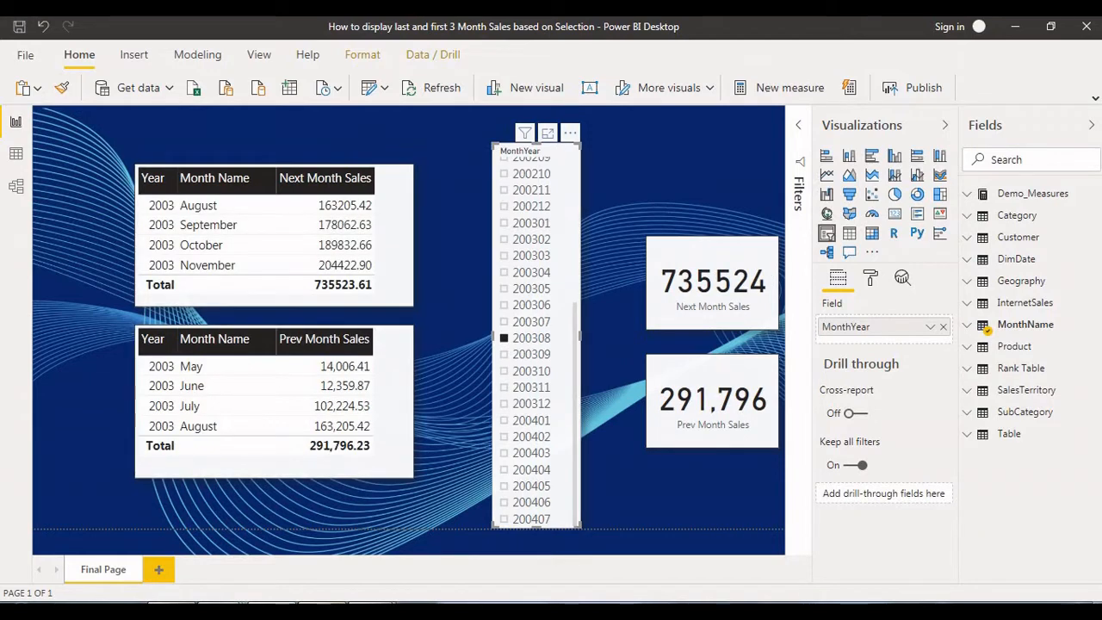
{"action": "left_click", "coordinate": [505, 387]}
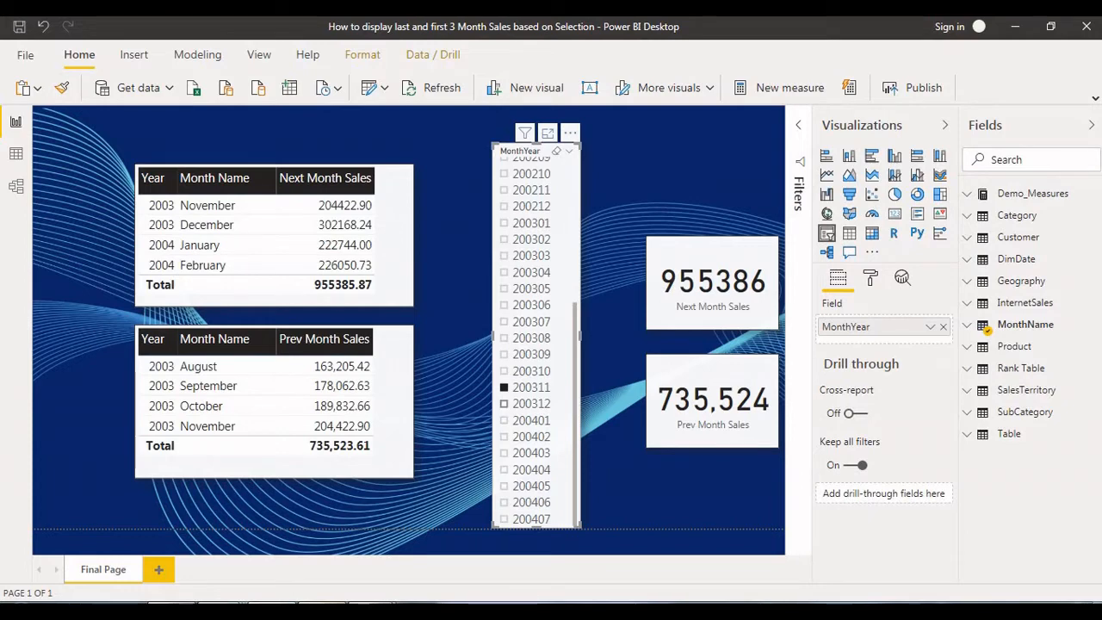
{"action": "left_click", "coordinate": [504, 404]}
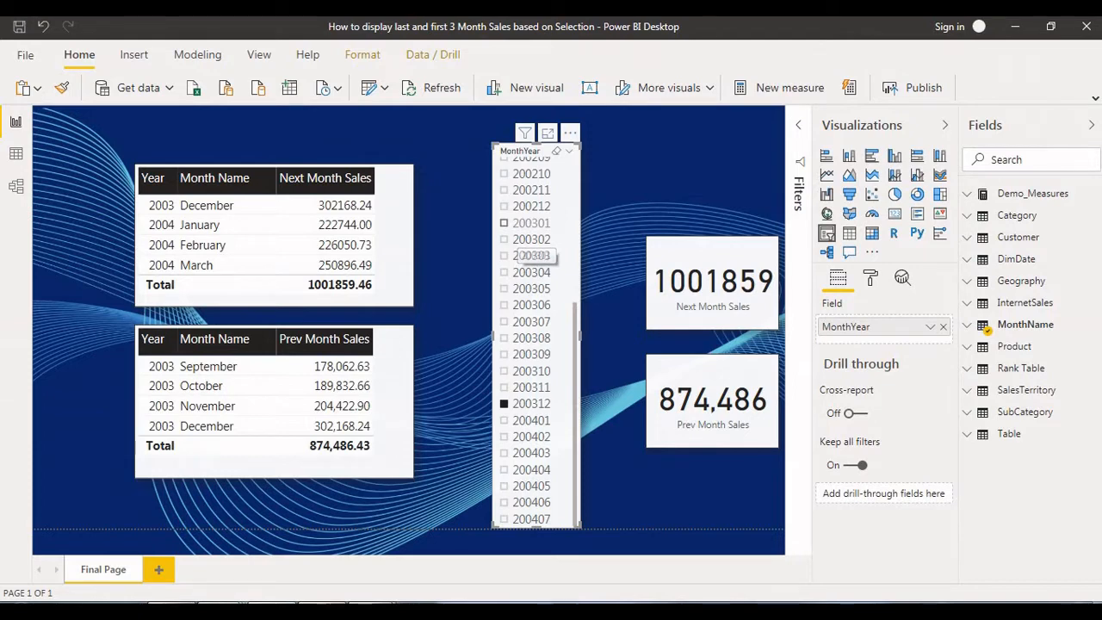
{"action": "left_click", "coordinate": [504, 223]}
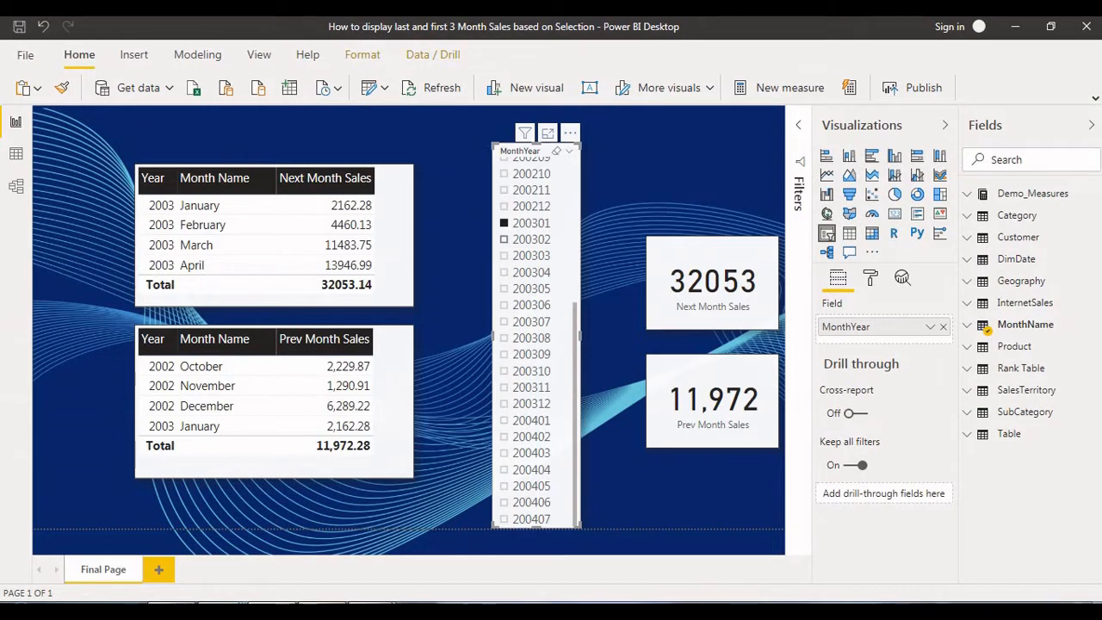
{"action": "left_click", "coordinate": [504, 240]}
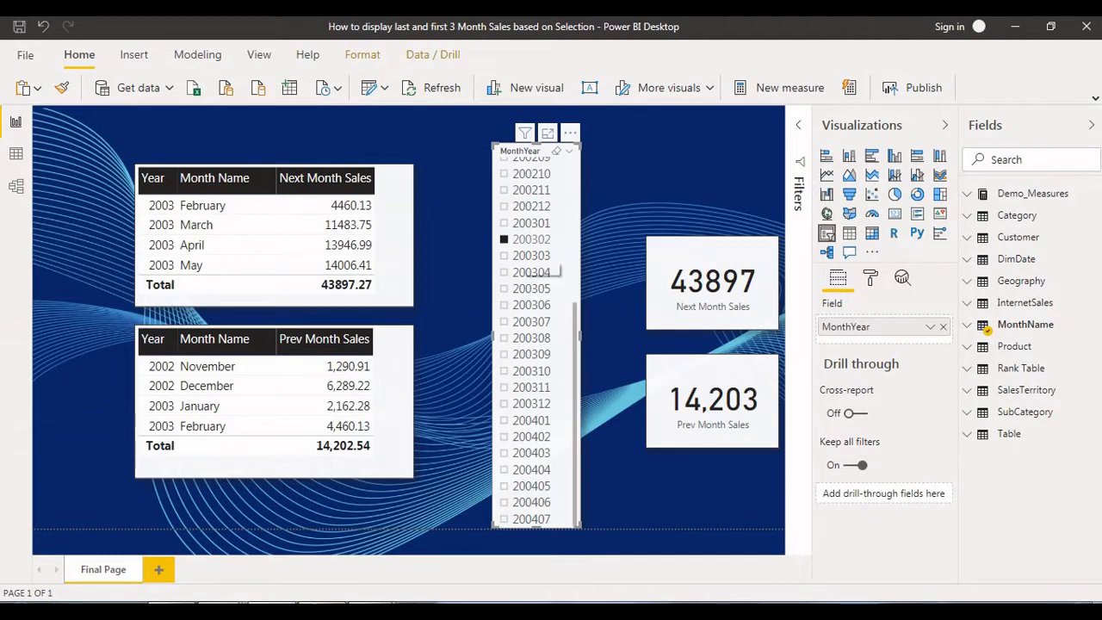
Clear the 200302 selection in the MonthYear slicer and look through its list of months
{"action": "left_click", "coordinate": [504, 239]}
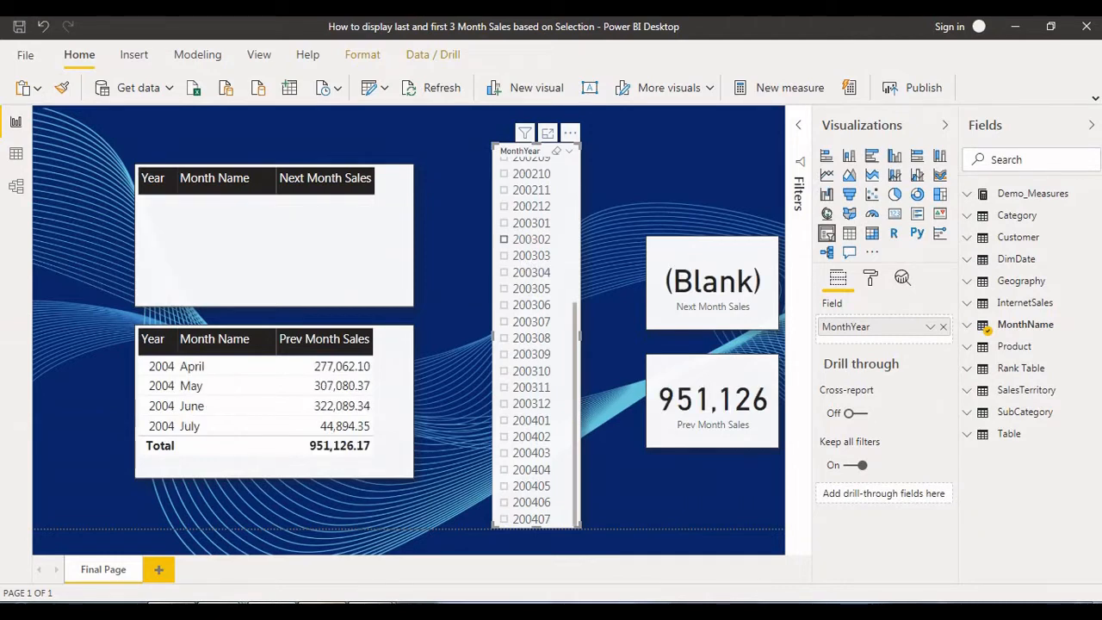
{"action": "scroll", "coordinate": [516, 342], "scroll_direction": "up", "scroll_amount": 2}
{"action": "scroll", "coordinate": [517, 343], "scroll_direction": "up", "scroll_amount": 4}
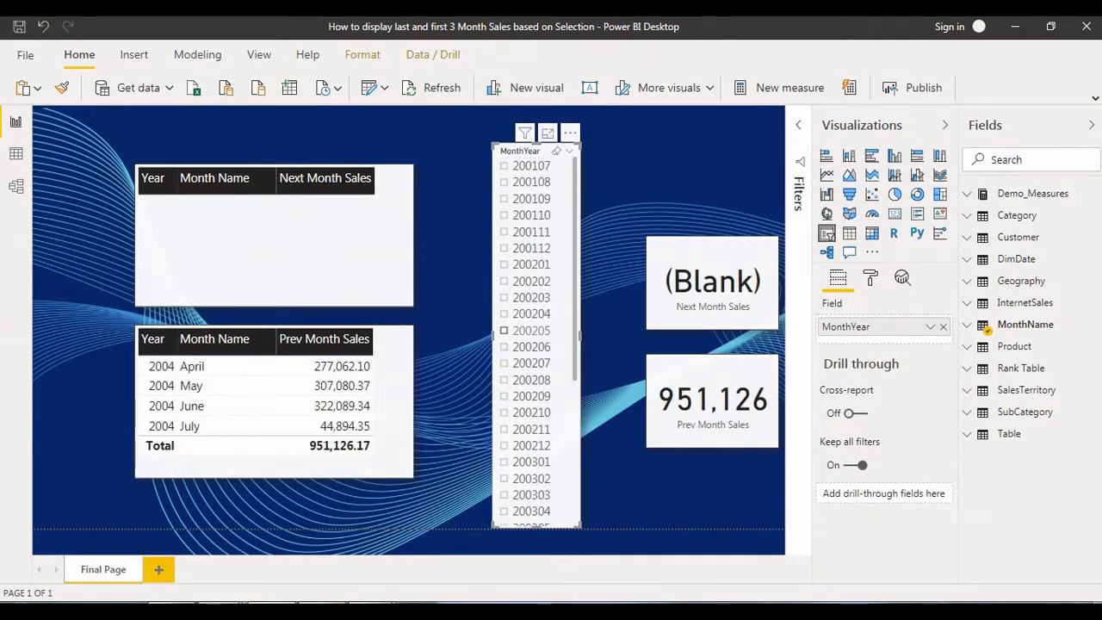
{"action": "scroll", "coordinate": [504, 331], "scroll_direction": "down", "scroll_amount": 5}
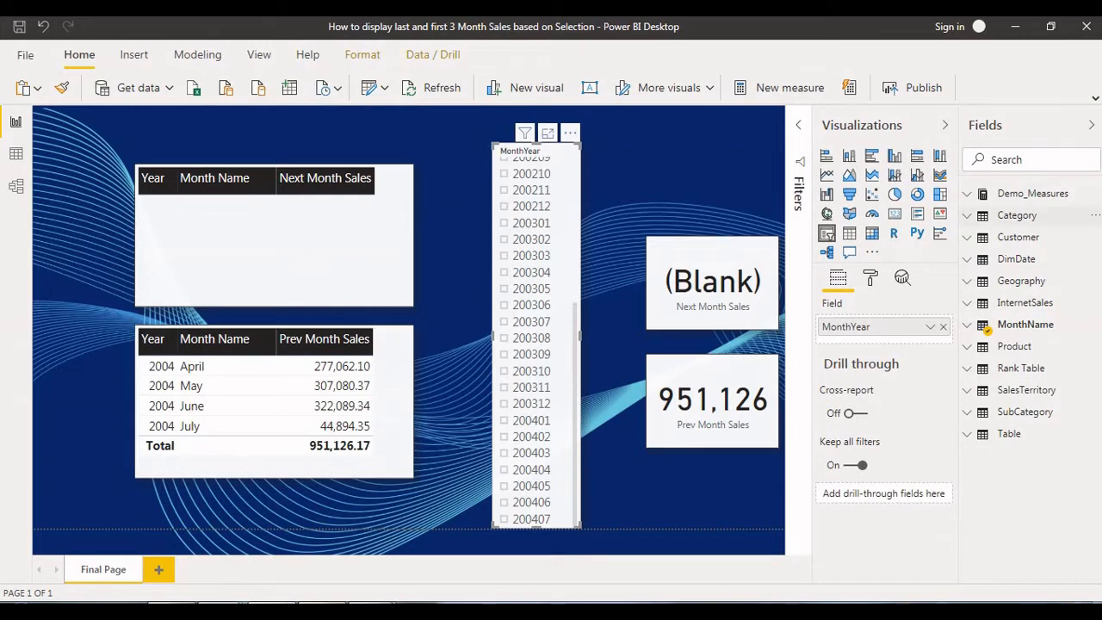
Open the formula of the Prev Month Sales measure in Demo_Measures and enlarge its text for reading
{"action": "left_click", "coordinate": [1033, 193]}
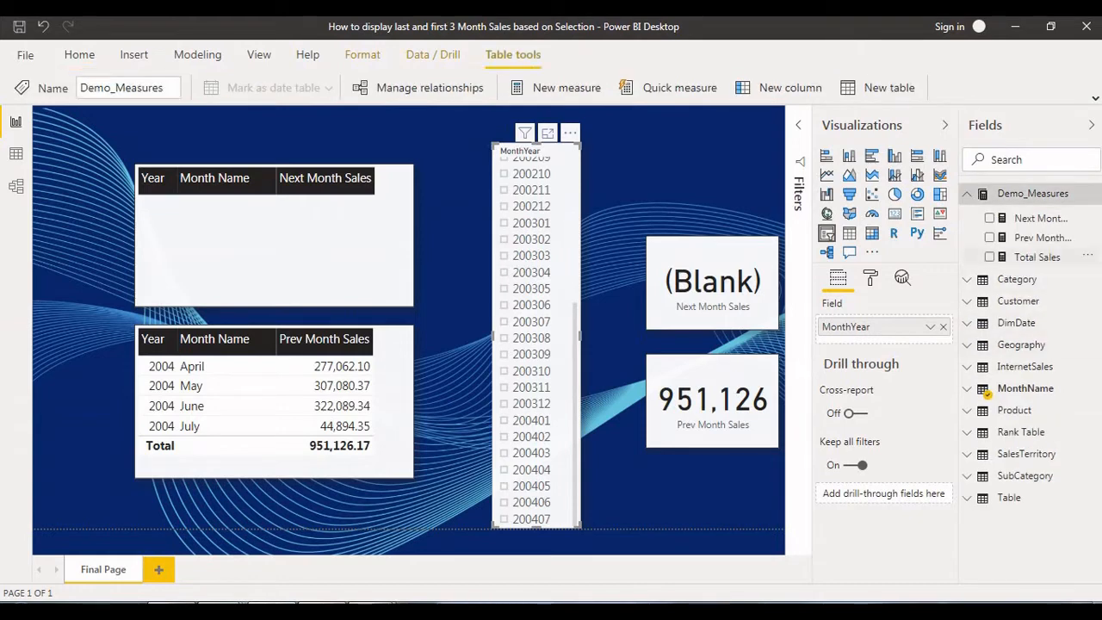
{"action": "left_click", "coordinate": [1041, 237]}
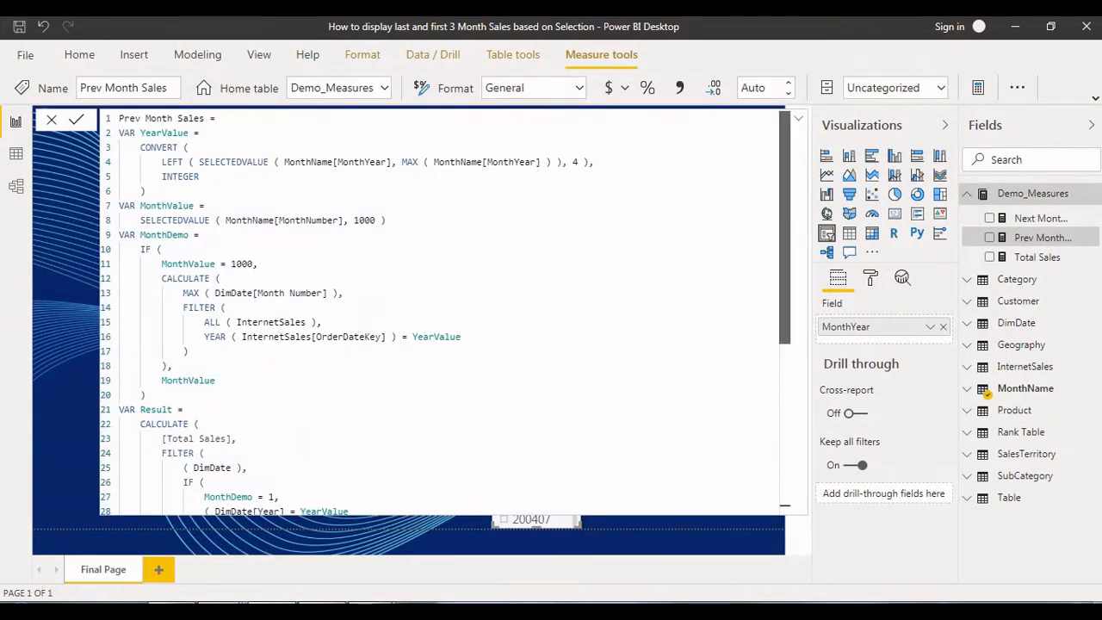
{"action": "left_click", "coordinate": [204, 206]}
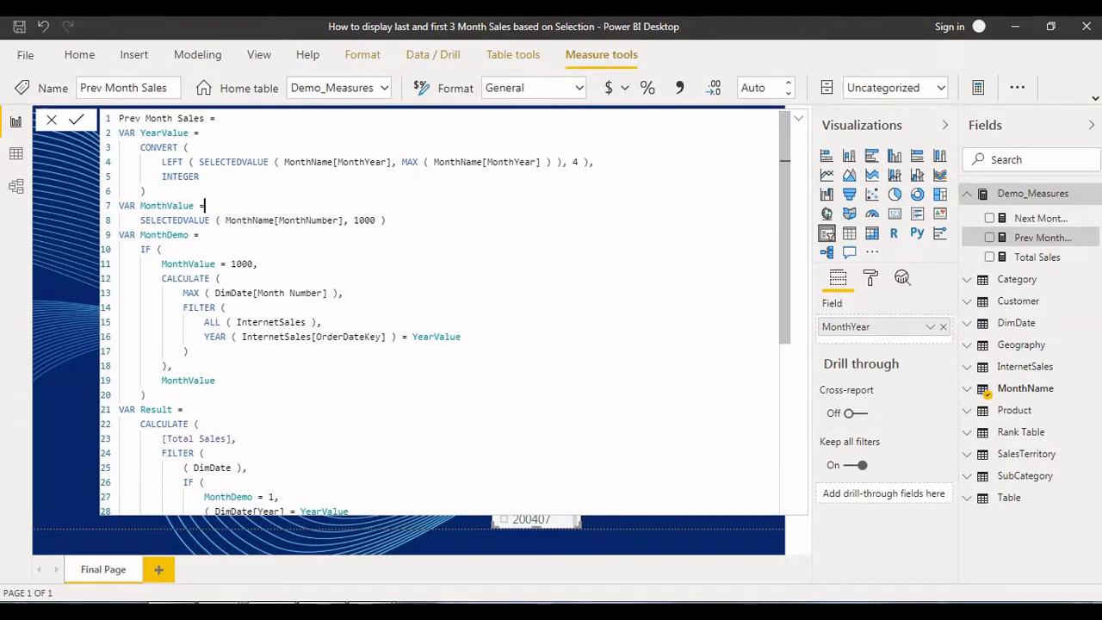
{"action": "key", "text": "ctrl+plus"}
{"action": "key", "text": "ctrl+plus"}
{"action": "key", "text": "ctrl+plus"}
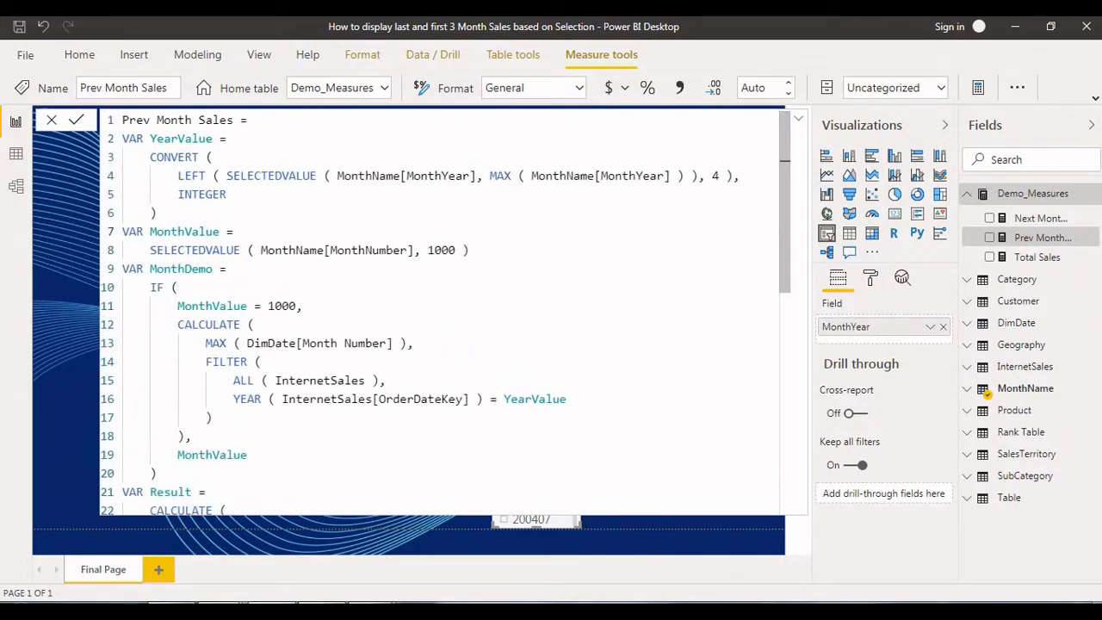
{"action": "scroll", "coordinate": [439, 309], "scroll_direction": "down", "scroll_amount": 9}
{"action": "scroll", "coordinate": [439, 310], "scroll_direction": "up", "scroll_amount": 9}
Examine the YearValue definition and the MonthDemo IF logic, including its MonthValue = 1000 test, CALCULATE branch and MonthValue fallback
{"action": "left_click_drag", "start_coordinate": [170, 157], "coordinate": [157, 212]}
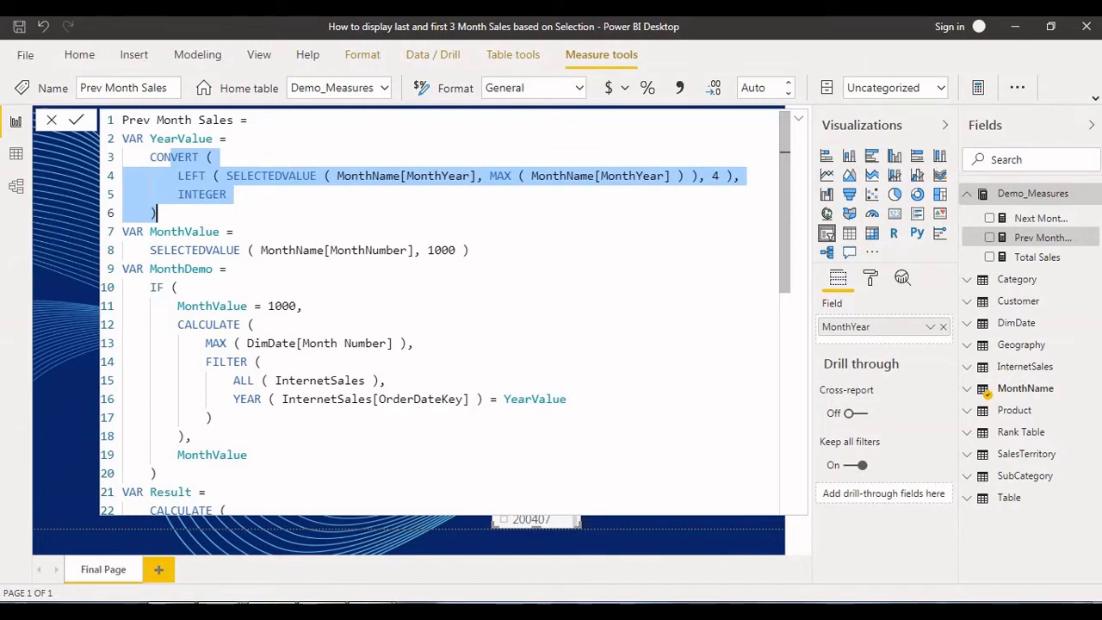
{"action": "scroll", "coordinate": [430, 310], "scroll_direction": "down", "scroll_amount": 1}
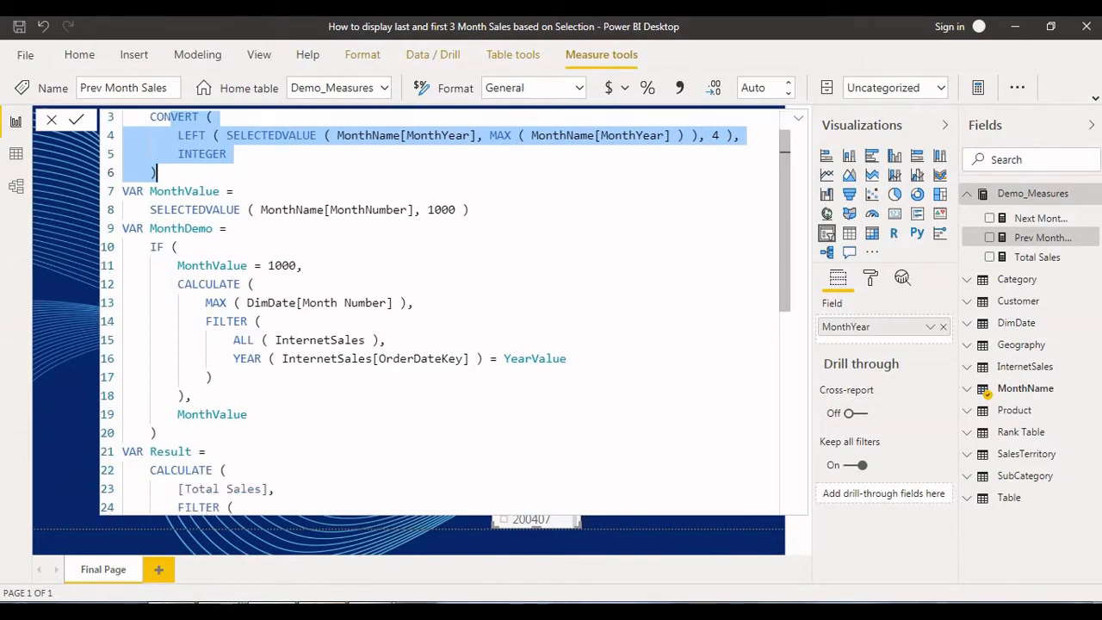
{"action": "left_click_drag", "start_coordinate": [179, 246], "coordinate": [233, 340]}
{"action": "left_click", "coordinate": [267, 302]}
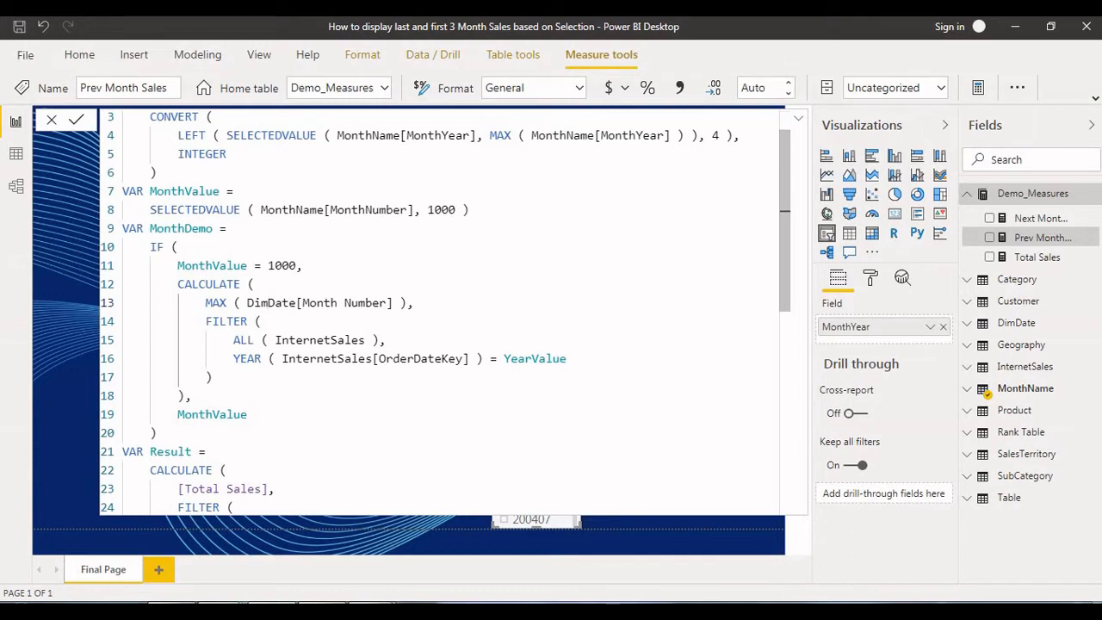
{"action": "left_click_drag", "start_coordinate": [177, 265], "coordinate": [254, 265]}
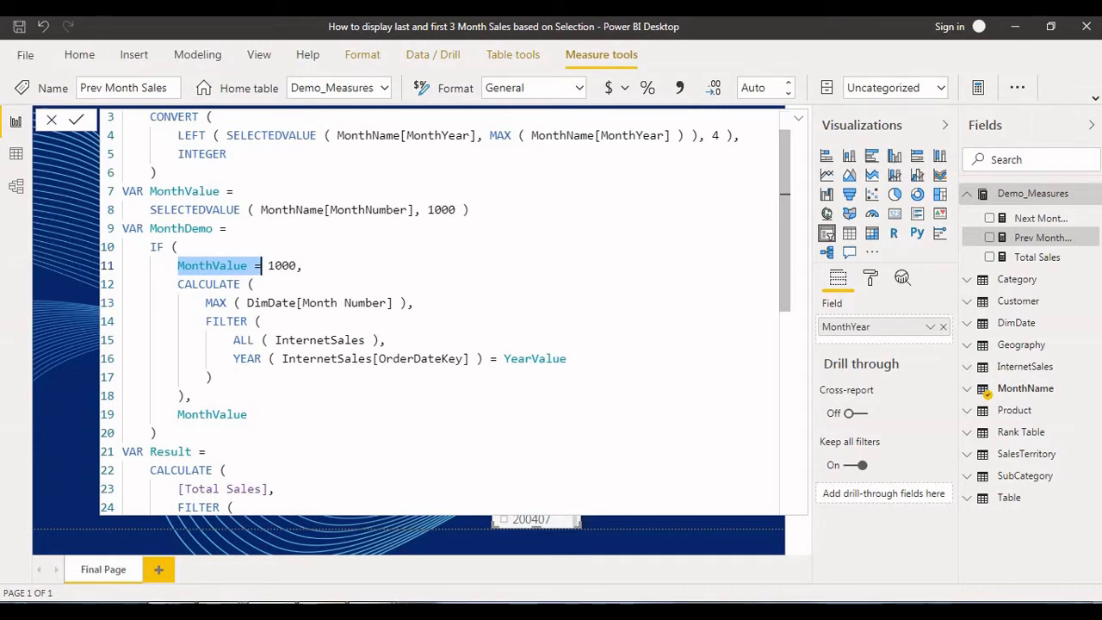
{"action": "left_click_drag", "start_coordinate": [184, 284], "coordinate": [239, 358]}
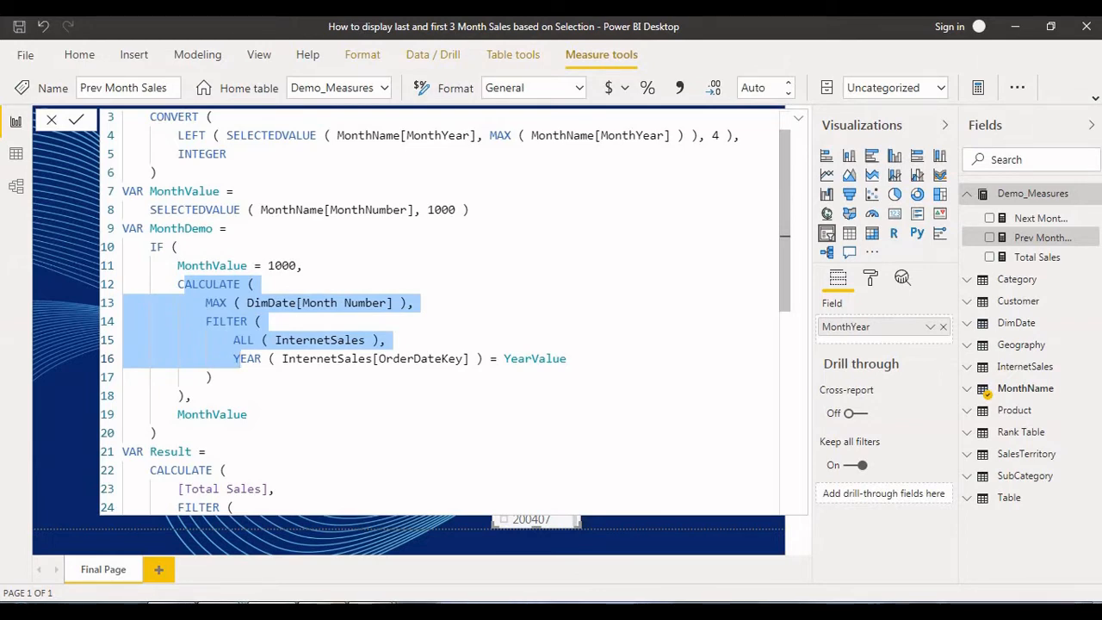
{"action": "scroll", "coordinate": [439, 310], "scroll_direction": "up", "scroll_amount": 1}
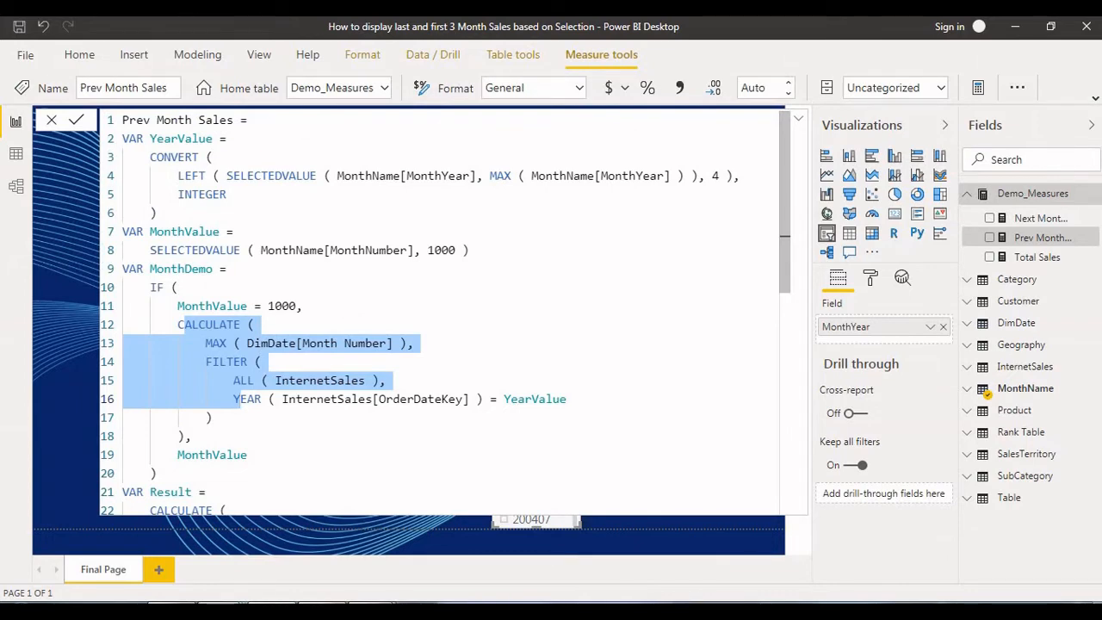
{"action": "double_click", "coordinate": [245, 454]}
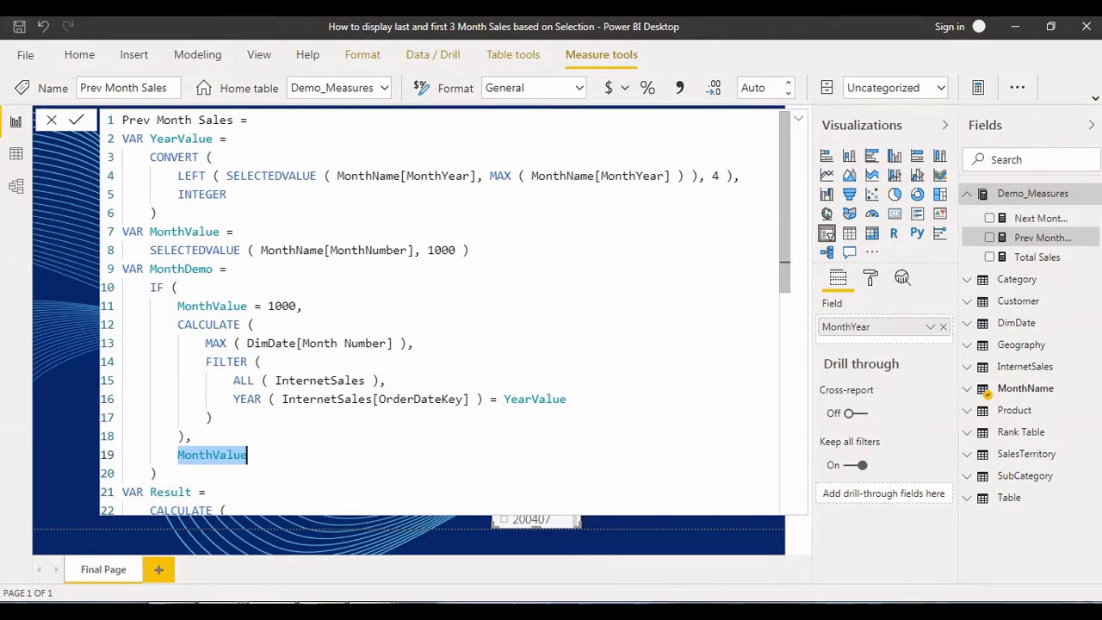
{"action": "left_click_drag", "start_coordinate": [178, 287], "coordinate": [213, 417]}
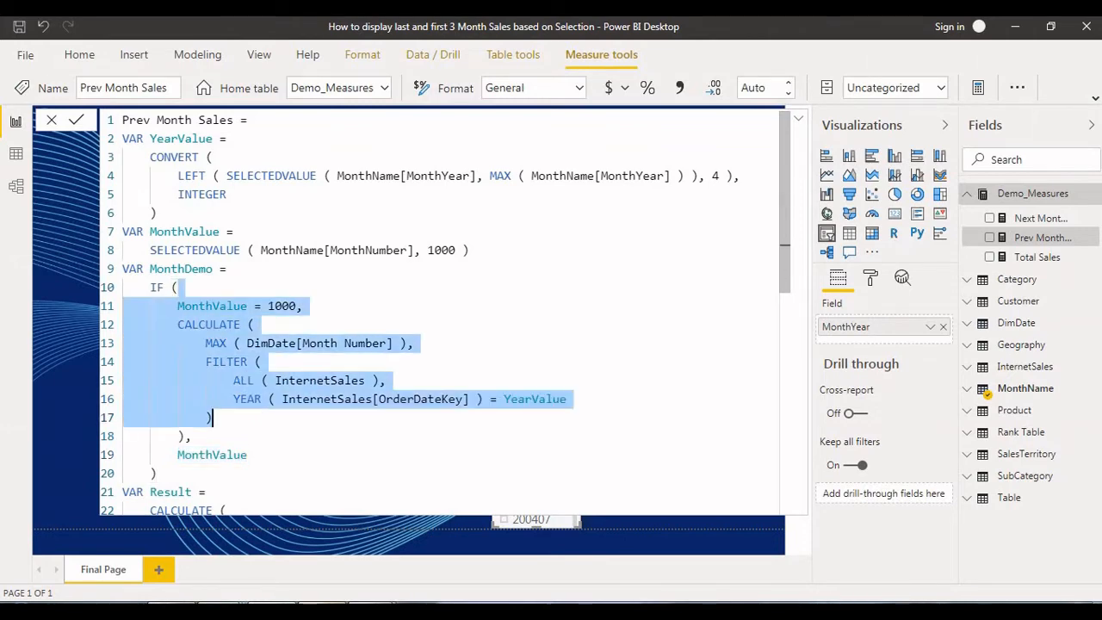
Examine the MonthDemo = 1 condition in the Result variable against the IF expression that defines MonthDemo
{"action": "scroll", "coordinate": [439, 313], "scroll_direction": "down", "scroll_amount": 4}
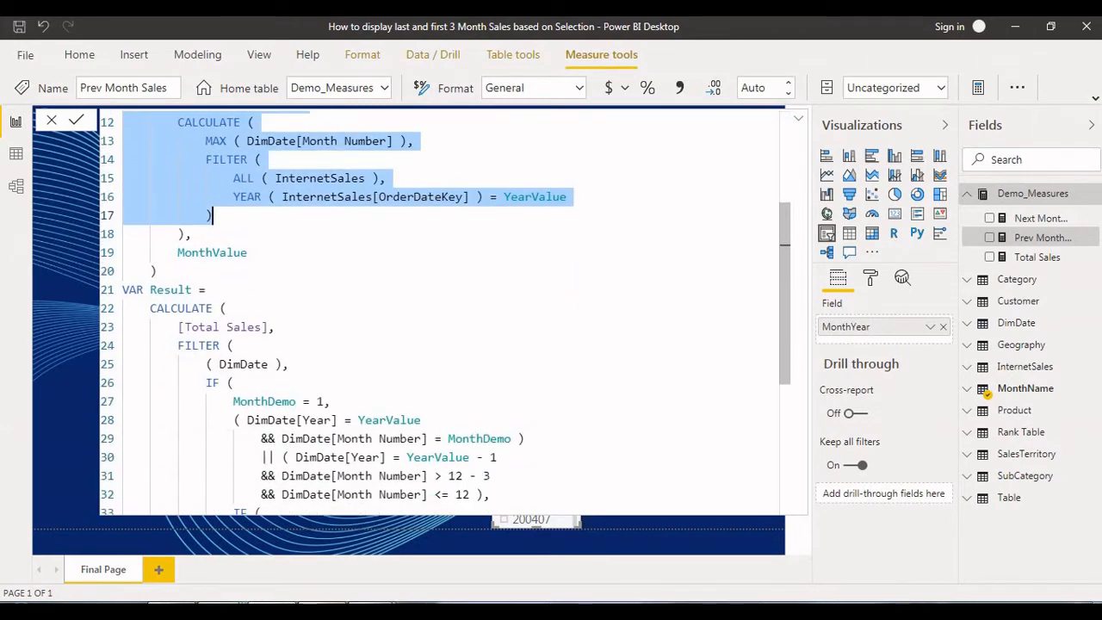
{"action": "scroll", "coordinate": [439, 313], "scroll_direction": "down", "scroll_amount": 2}
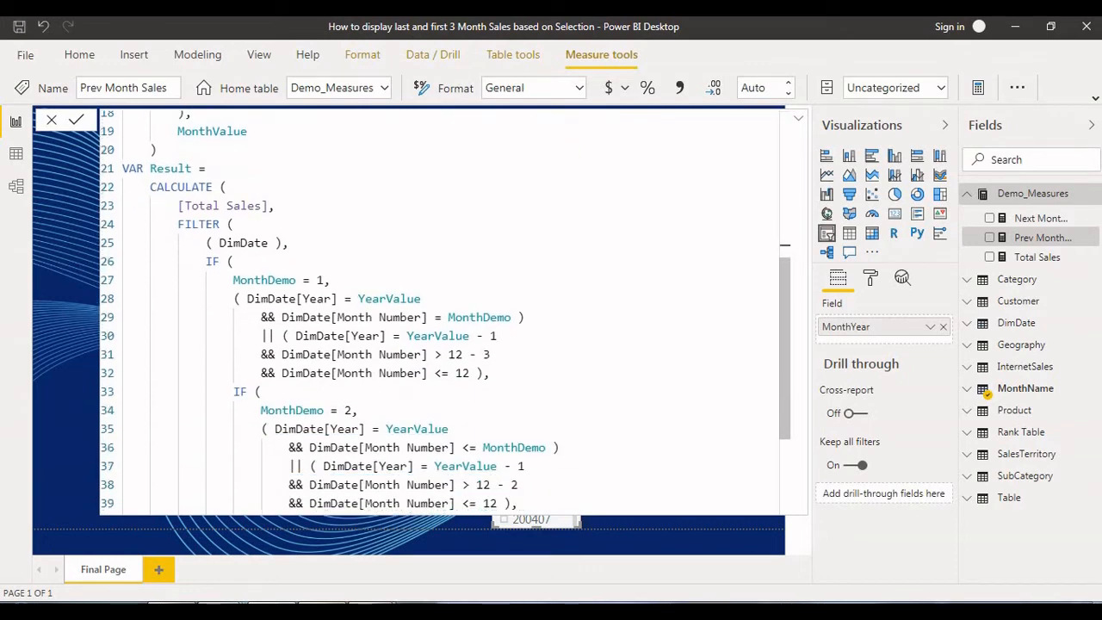
{"action": "left_click_drag", "start_coordinate": [220, 280], "coordinate": [324, 280]}
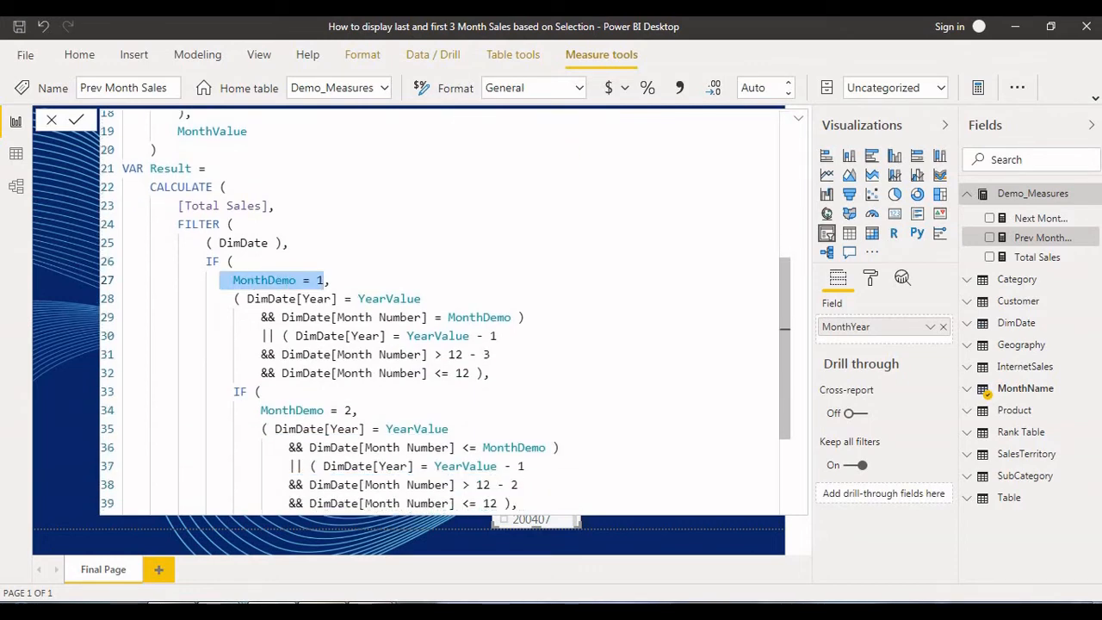
{"action": "double_click", "coordinate": [284, 280]}
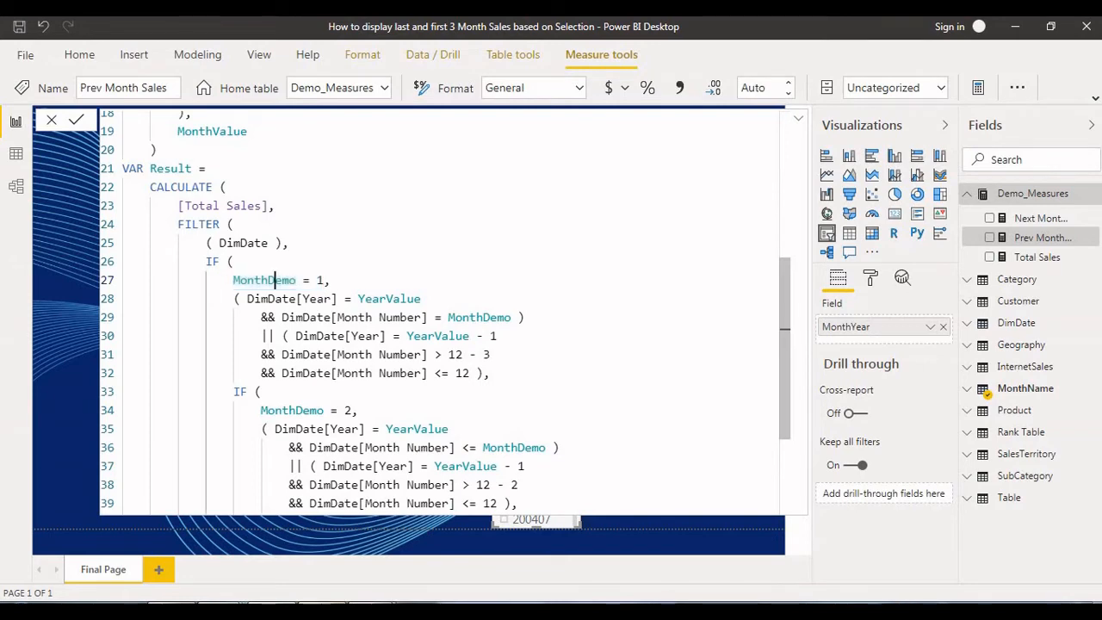
{"action": "scroll", "coordinate": [438, 313], "scroll_direction": "up", "scroll_amount": 2}
{"action": "scroll", "coordinate": [439, 313], "scroll_direction": "up", "scroll_amount": 5}
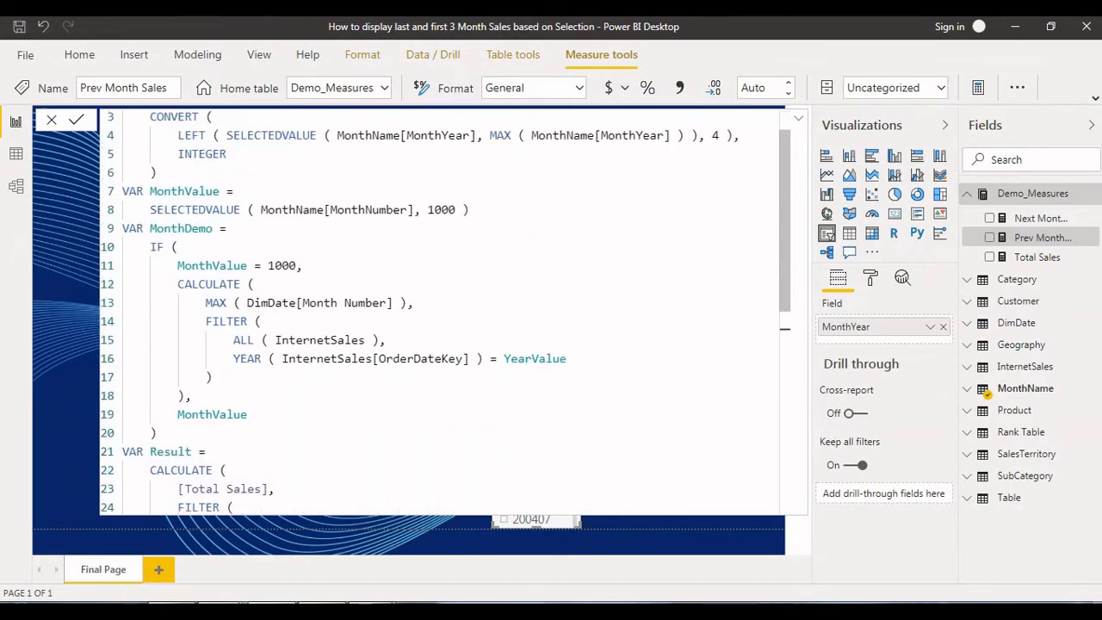
{"action": "left_click_drag", "start_coordinate": [178, 265], "coordinate": [213, 377]}
{"action": "scroll", "coordinate": [439, 313], "scroll_direction": "down", "scroll_amount": 5}
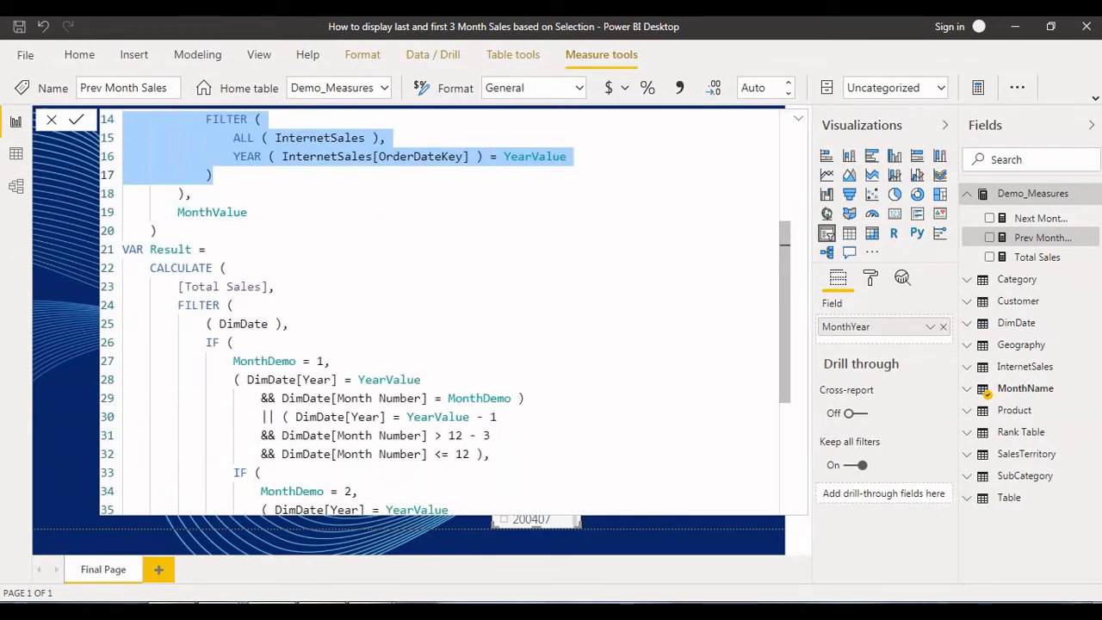
{"action": "scroll", "coordinate": [439, 313], "scroll_direction": "down", "scroll_amount": 1}
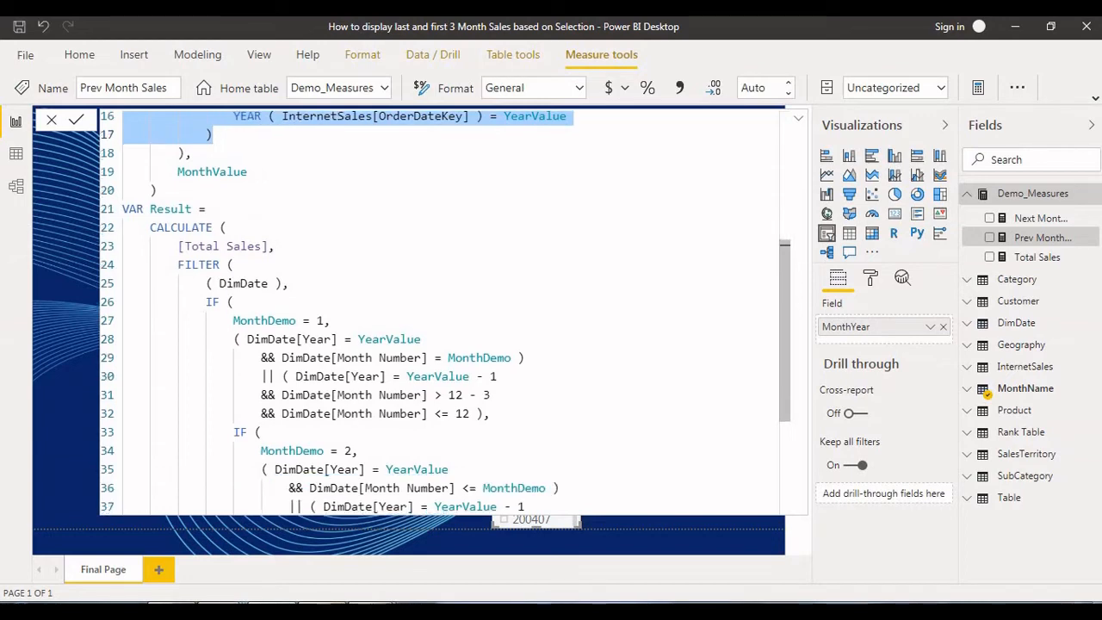
Examine the DimDate year and month number filter conditions that Result applies for MonthDemo 1, 2 and other months
{"action": "double_click", "coordinate": [372, 339]}
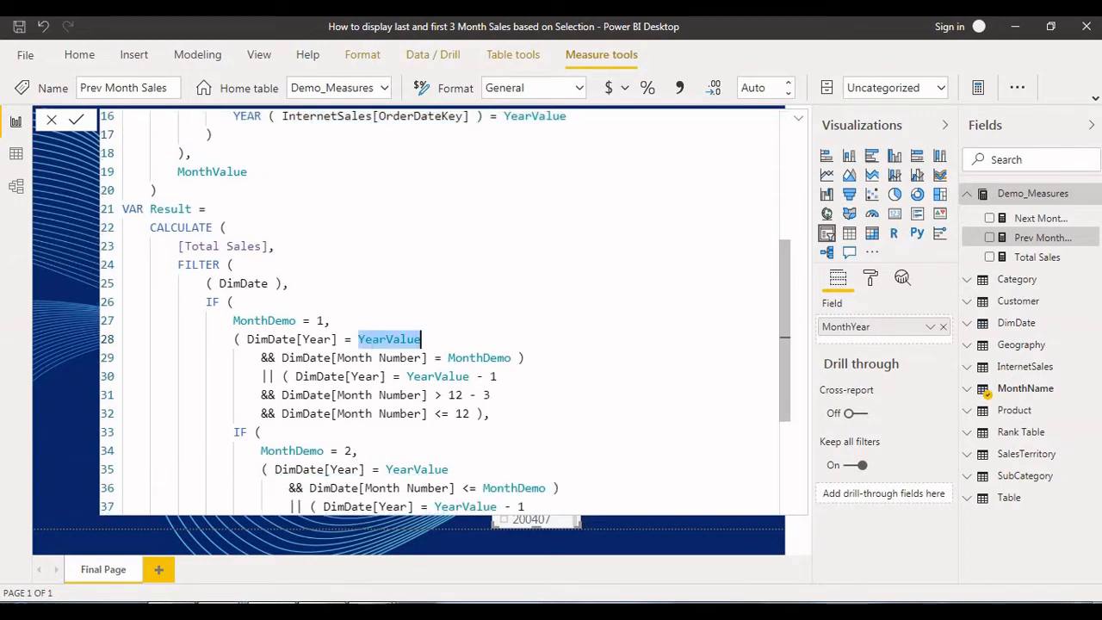
{"action": "left_click", "coordinate": [469, 358]}
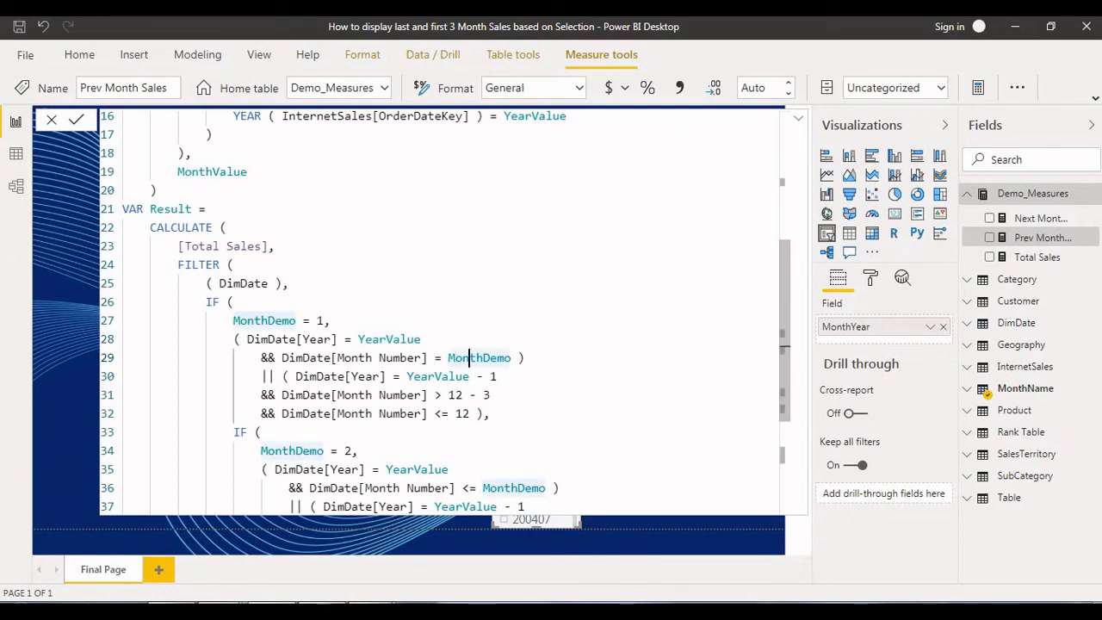
{"action": "left_click_drag", "start_coordinate": [435, 376], "coordinate": [259, 432]}
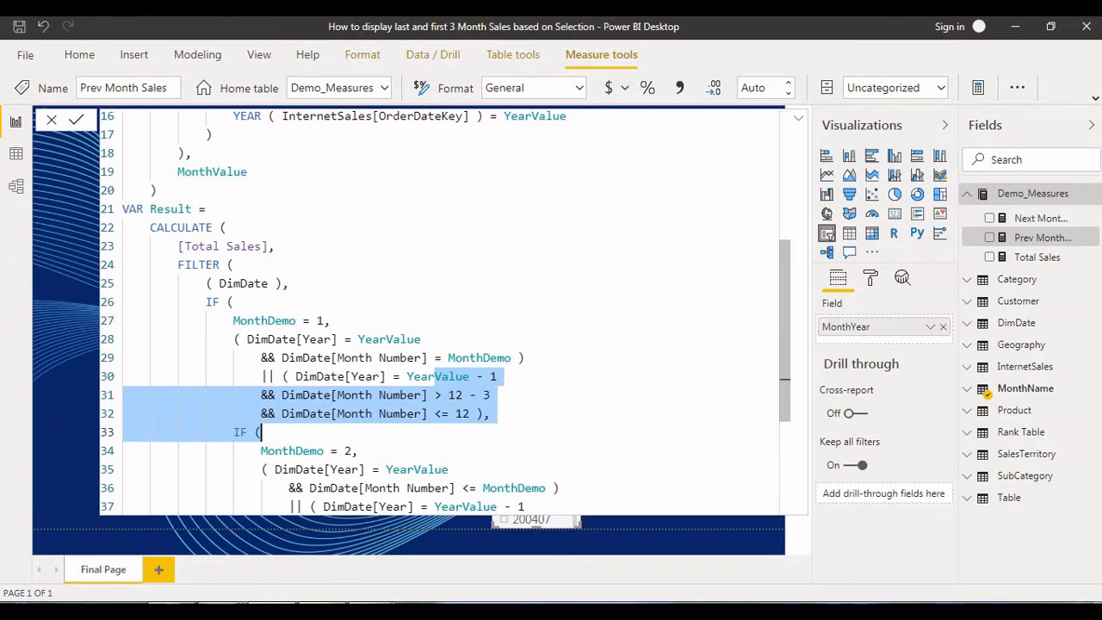
{"action": "scroll", "coordinate": [431, 310], "scroll_direction": "down", "scroll_amount": 3}
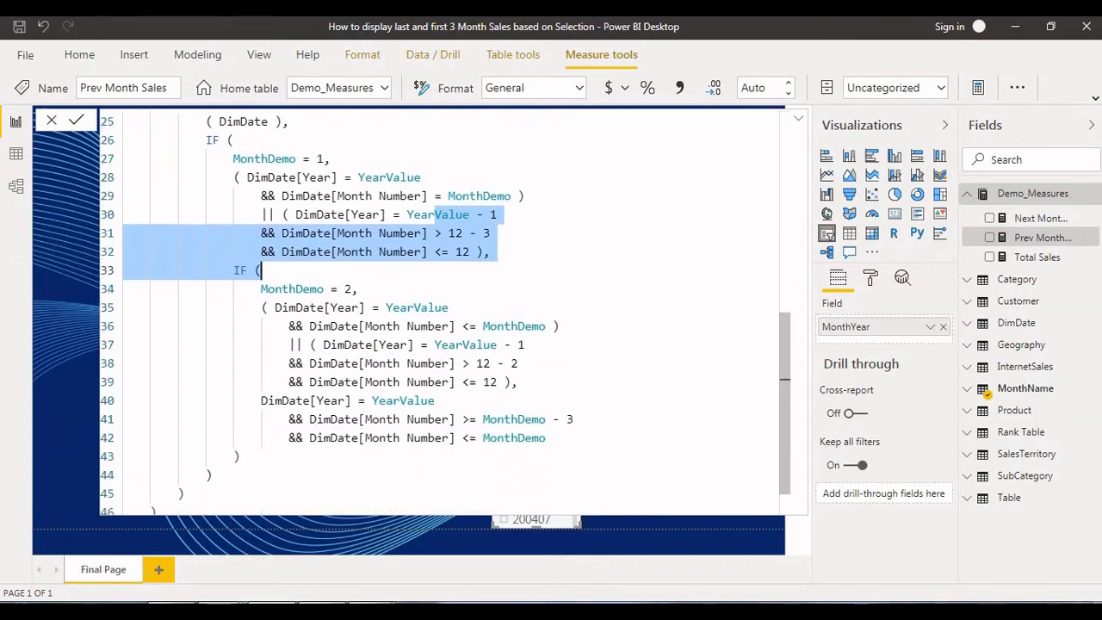
{"action": "left_click_drag", "start_coordinate": [323, 308], "coordinate": [395, 419]}
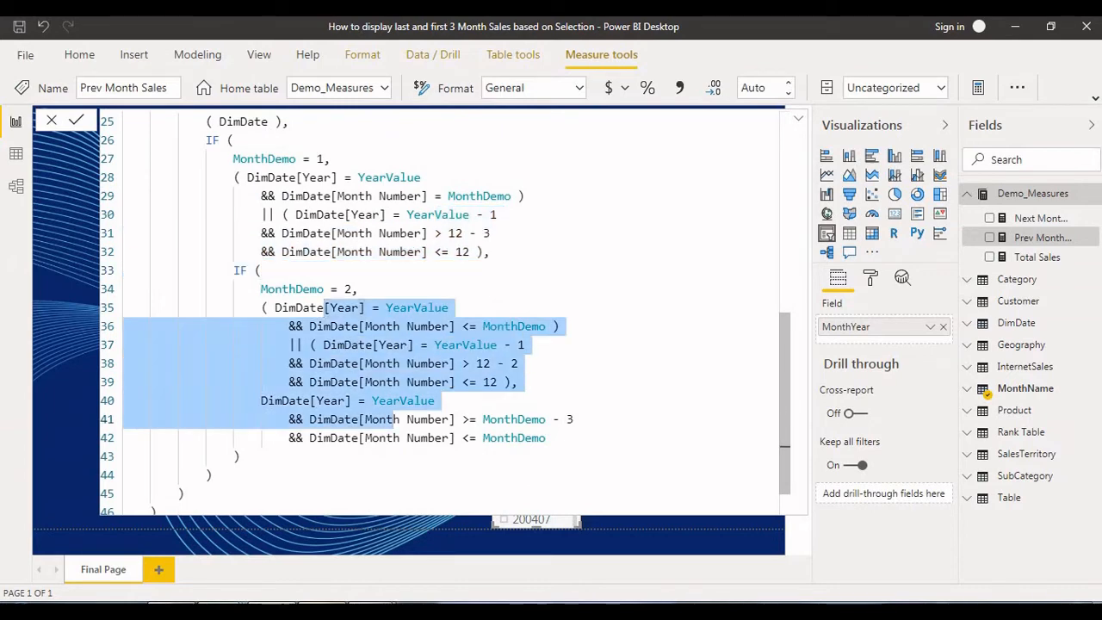
Review the complete nested IF expression inside the Result variable's FILTER in Prev Month Sales, through to its RETURN statement
{"action": "left_click", "coordinate": [350, 363]}
{"action": "left_click_drag", "start_coordinate": [267, 326], "coordinate": [212, 475]}
{"action": "left_click", "coordinate": [211, 474]}
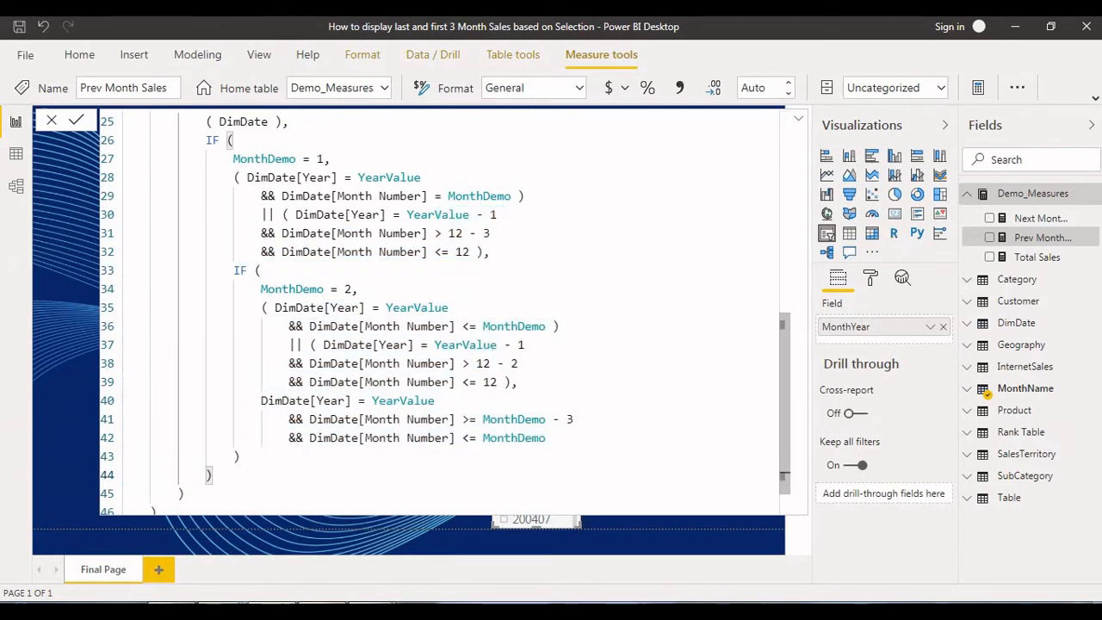
{"action": "scroll", "coordinate": [211, 474], "scroll_direction": "down", "scroll_amount": 1}
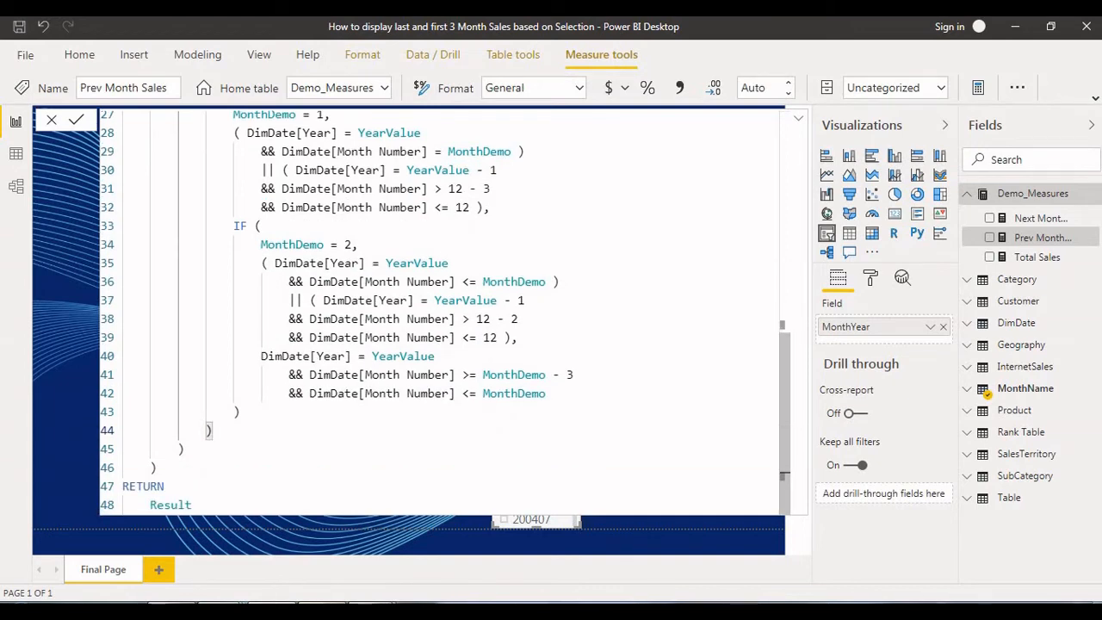
{"action": "scroll", "coordinate": [211, 474], "scroll_direction": "up", "scroll_amount": 1}
{"action": "scroll", "coordinate": [211, 474], "scroll_direction": "up", "scroll_amount": 1}
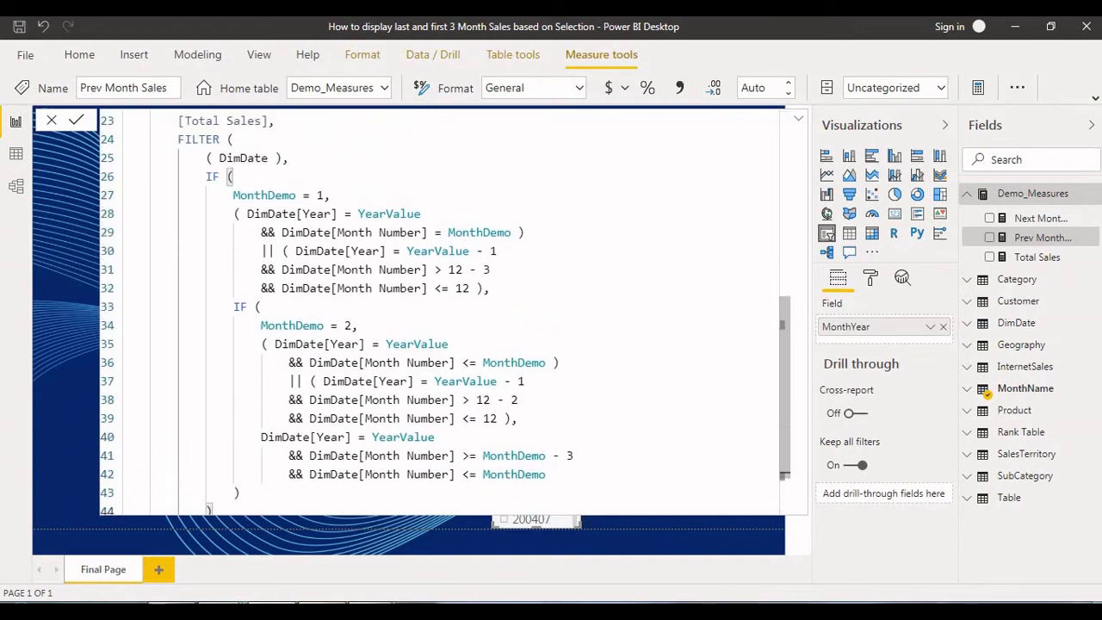
{"action": "left_click_drag", "start_coordinate": [227, 269], "coordinate": [345, 436]}
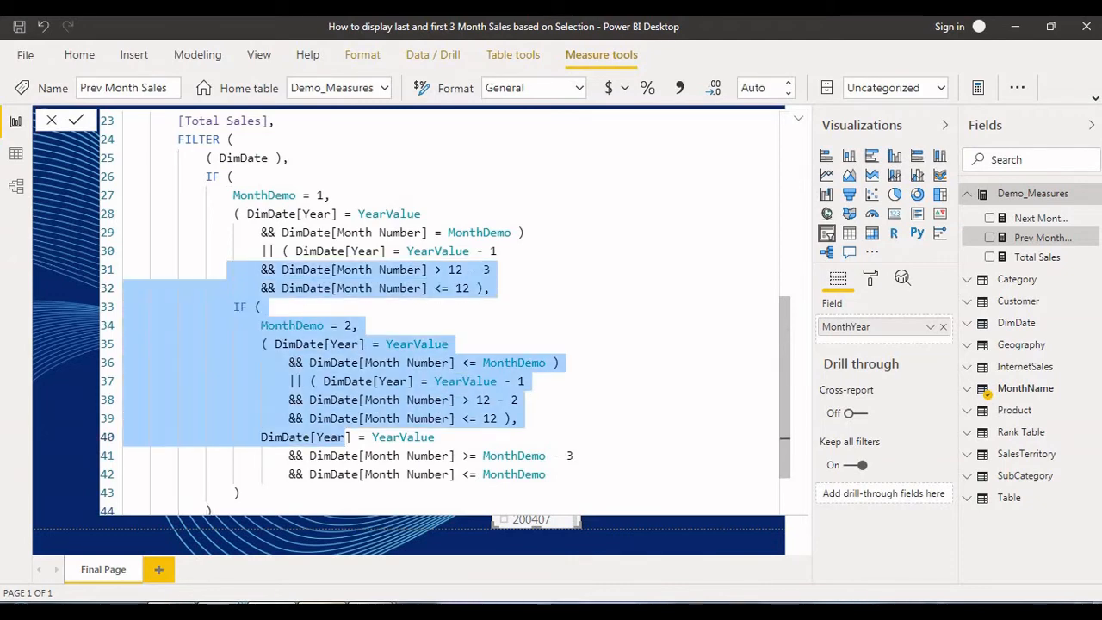
{"action": "left_click", "coordinate": [456, 419]}
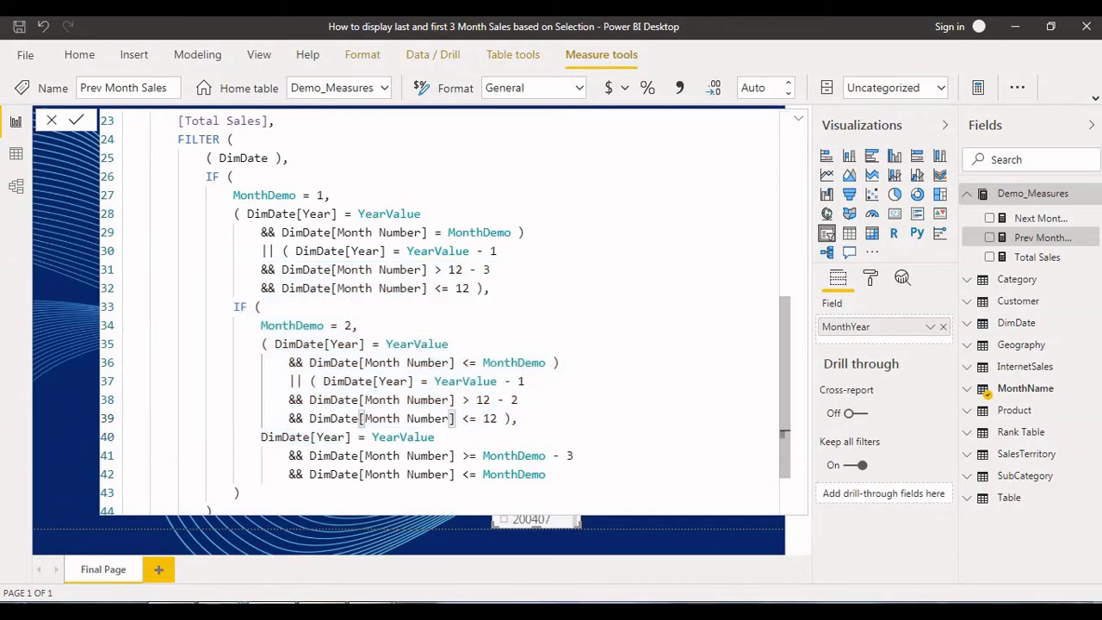
{"action": "scroll", "coordinate": [456, 418], "scroll_direction": "down", "scroll_amount": 2}
{"action": "scroll", "coordinate": [361, 337], "scroll_direction": "up", "scroll_amount": 5}
{"action": "scroll", "coordinate": [361, 337], "scroll_direction": "up", "scroll_amount": 5}
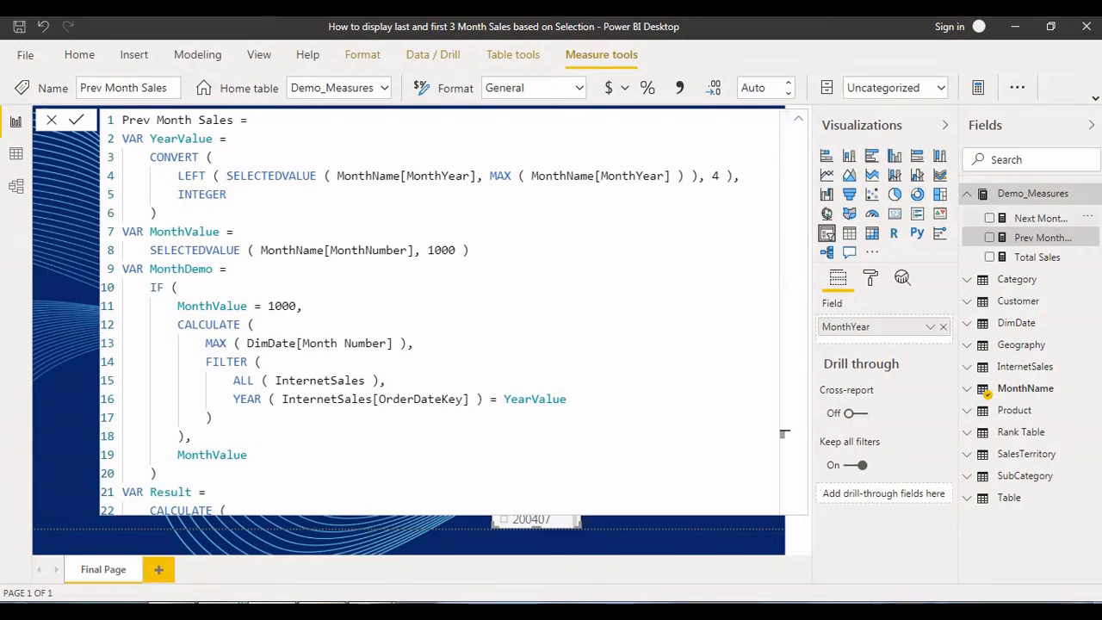
Open the formula of the Next Month Sales measure in Demo_Measures and skim it from start to end
{"action": "left_click", "coordinate": [1041, 217]}
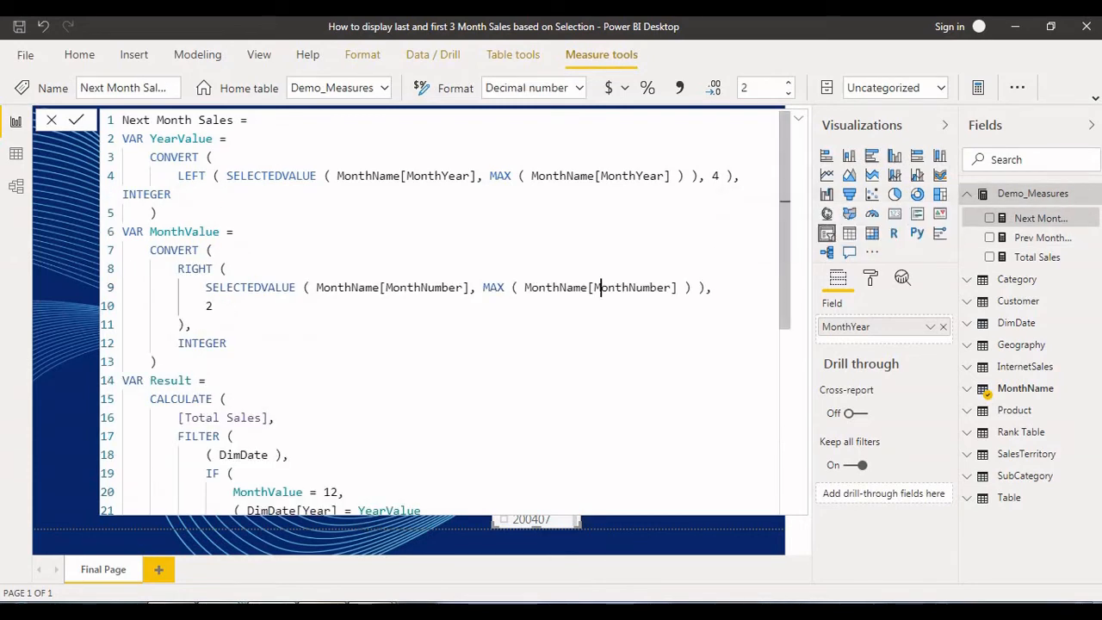
{"action": "scroll", "coordinate": [601, 288], "scroll_direction": "down", "scroll_amount": 3}
{"action": "scroll", "coordinate": [601, 288], "scroll_direction": "down", "scroll_amount": 2}
{"action": "scroll", "coordinate": [601, 287], "scroll_direction": "up", "scroll_amount": 5}
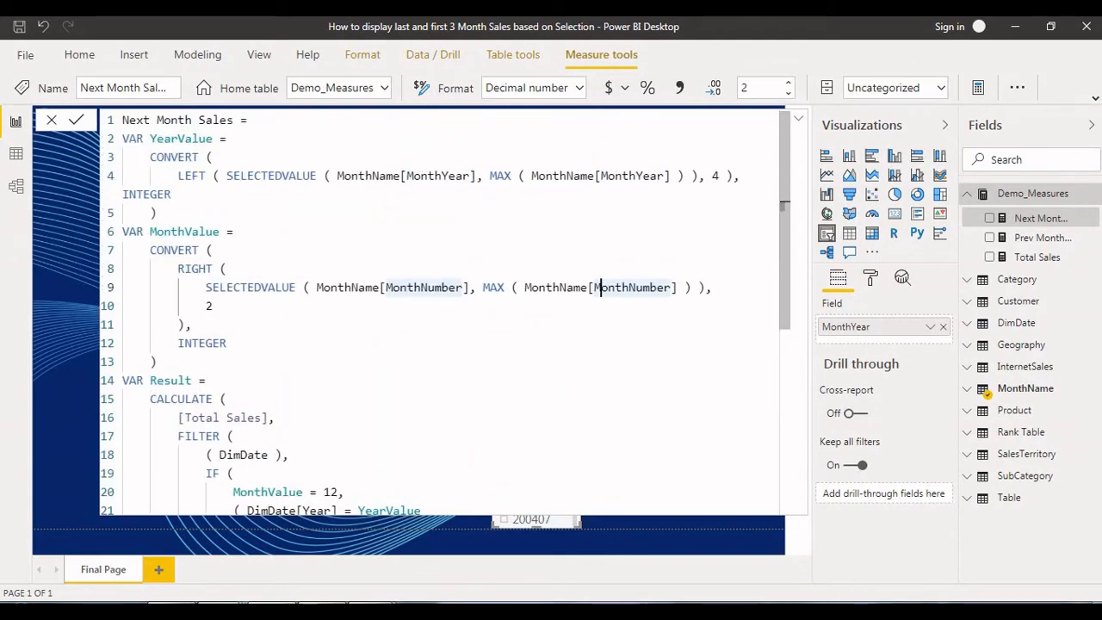
Examine the CONVERT expressions that define the YearValue and MonthValue variables in Next Month Sales
{"action": "double_click", "coordinate": [180, 139]}
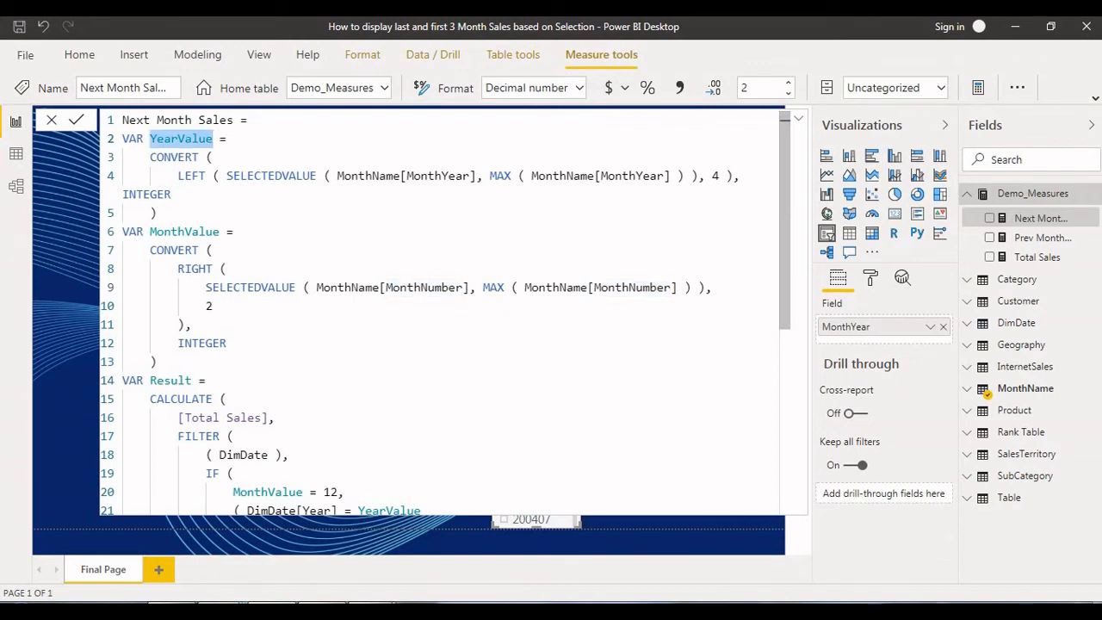
{"action": "left_click", "coordinate": [246, 175]}
{"action": "left_click_drag", "start_coordinate": [205, 158], "coordinate": [234, 231]}
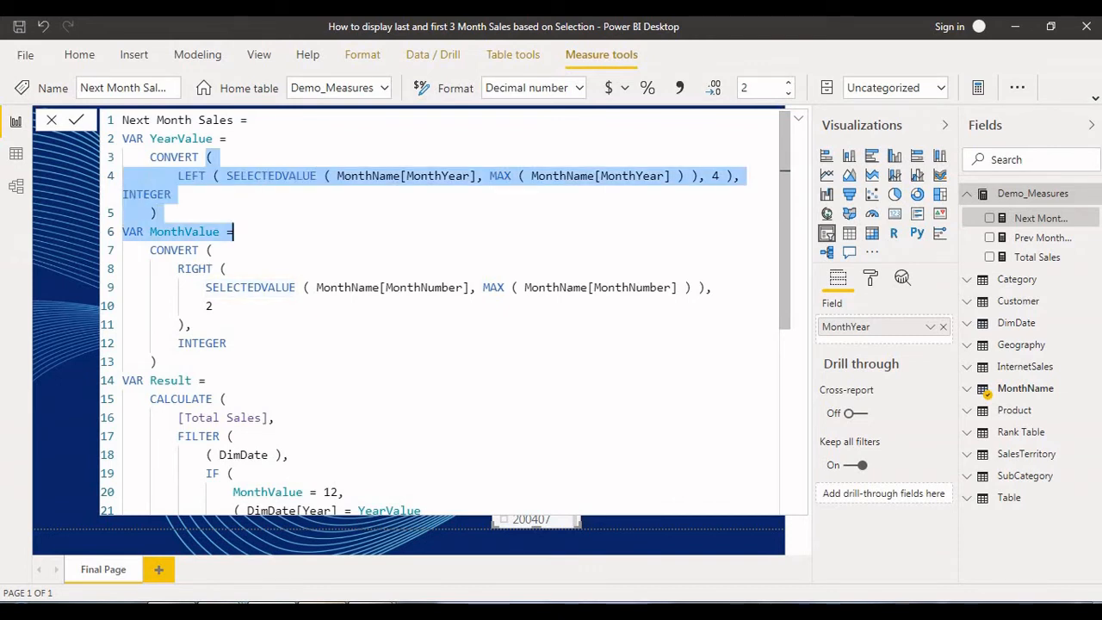
{"action": "left_click", "coordinate": [234, 231]}
{"action": "left_click_drag", "start_coordinate": [213, 250], "coordinate": [192, 324]}
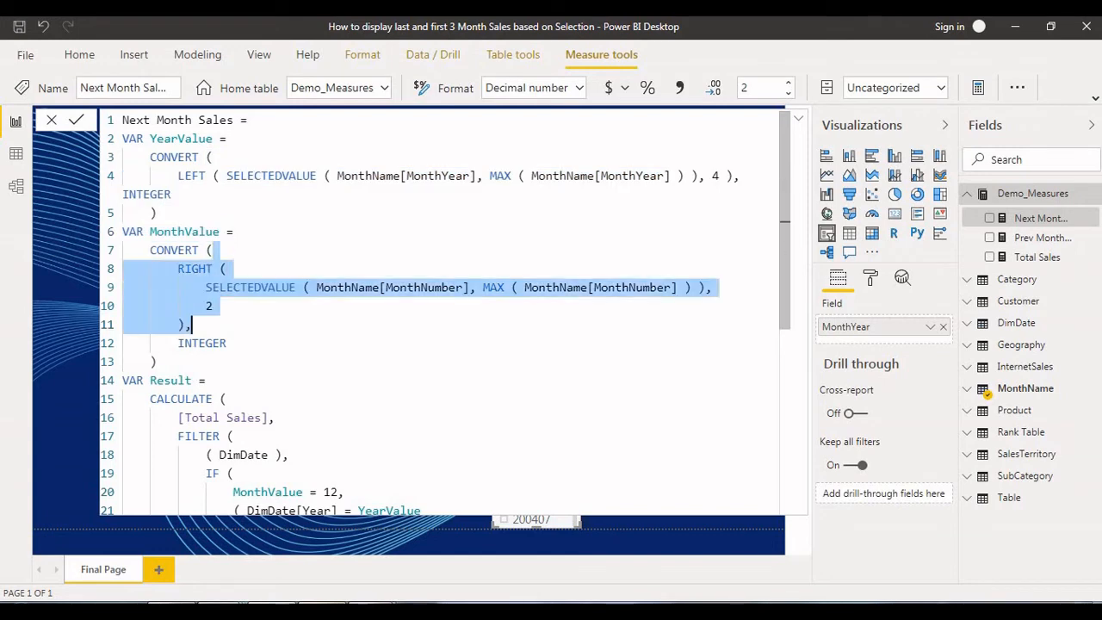
Examine the MonthValue = 12 branch of the Result variable, including its YearValue + 1 and Month Number <= 3 conditions
{"action": "scroll", "coordinate": [439, 310], "scroll_direction": "down", "scroll_amount": 3}
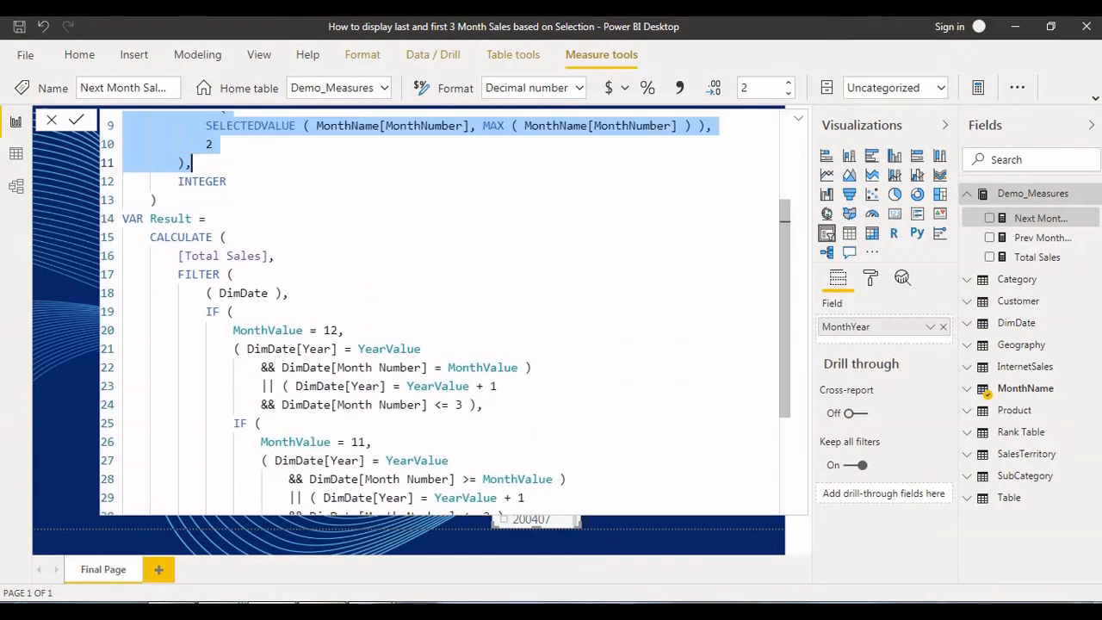
{"action": "scroll", "coordinate": [438, 310], "scroll_direction": "down", "scroll_amount": 1}
{"action": "left_click_drag", "start_coordinate": [254, 252], "coordinate": [380, 345]}
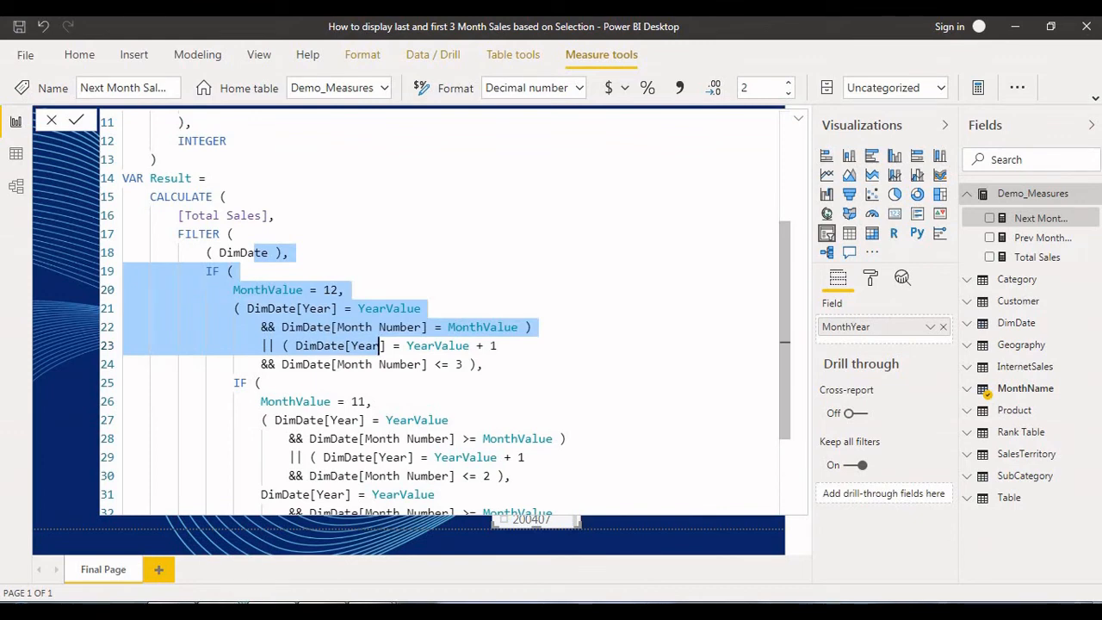
{"action": "left_click", "coordinate": [337, 327]}
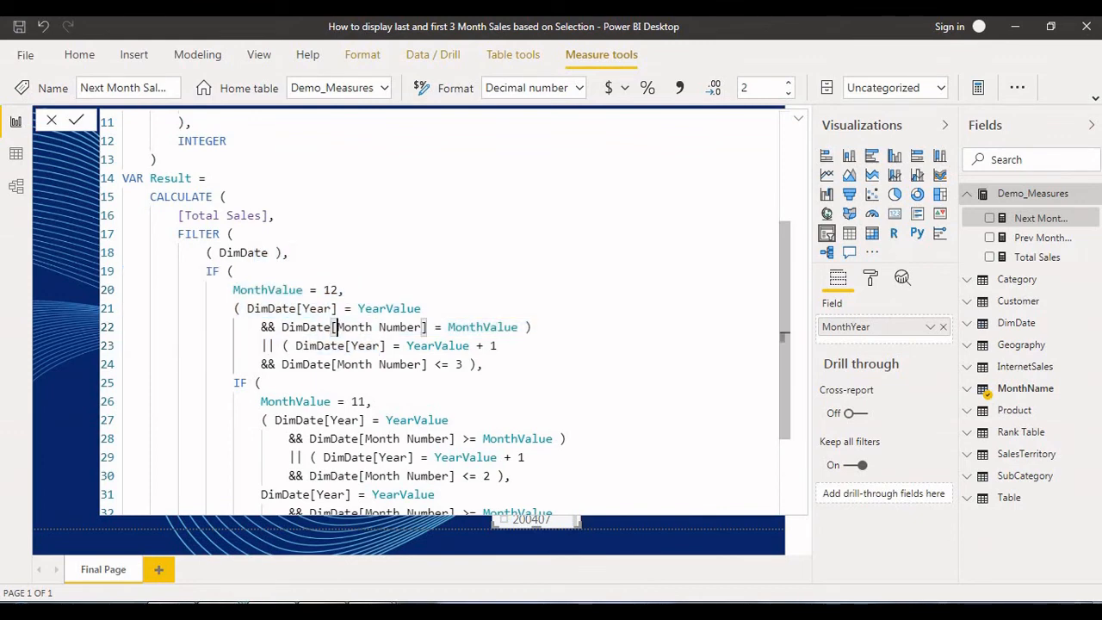
{"action": "left_click_drag", "start_coordinate": [227, 289], "coordinate": [291, 290]}
{"action": "left_click_drag", "start_coordinate": [311, 290], "coordinate": [261, 382]}
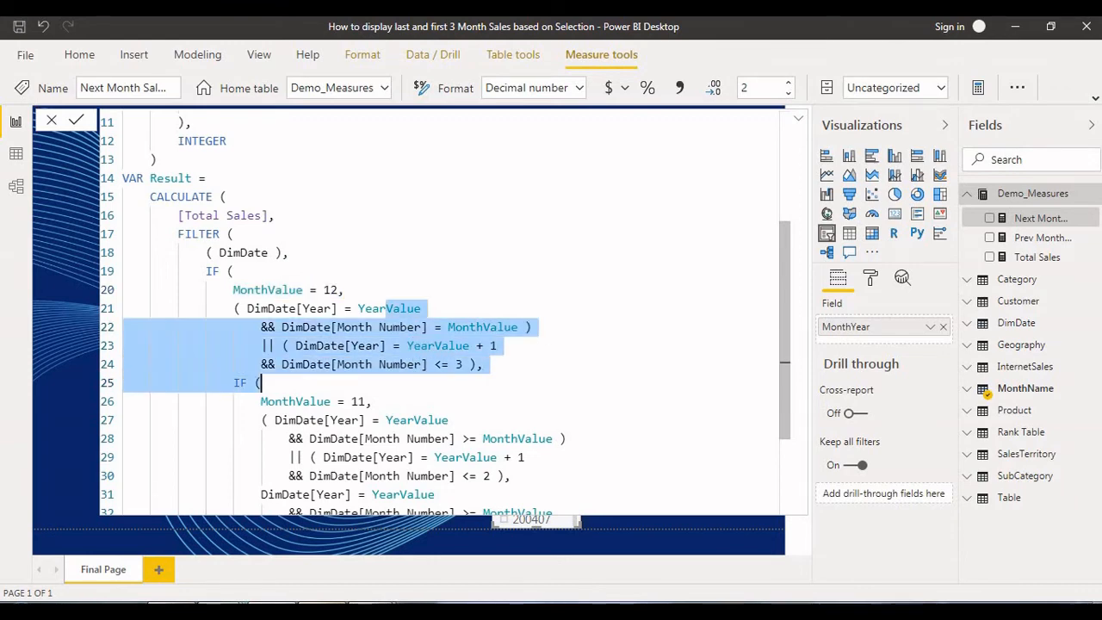
Examine the MonthValue = 11 branch of Result and its fallback filter ending at MonthValue + 3
{"action": "scroll", "coordinate": [261, 382], "scroll_direction": "down", "scroll_amount": 2}
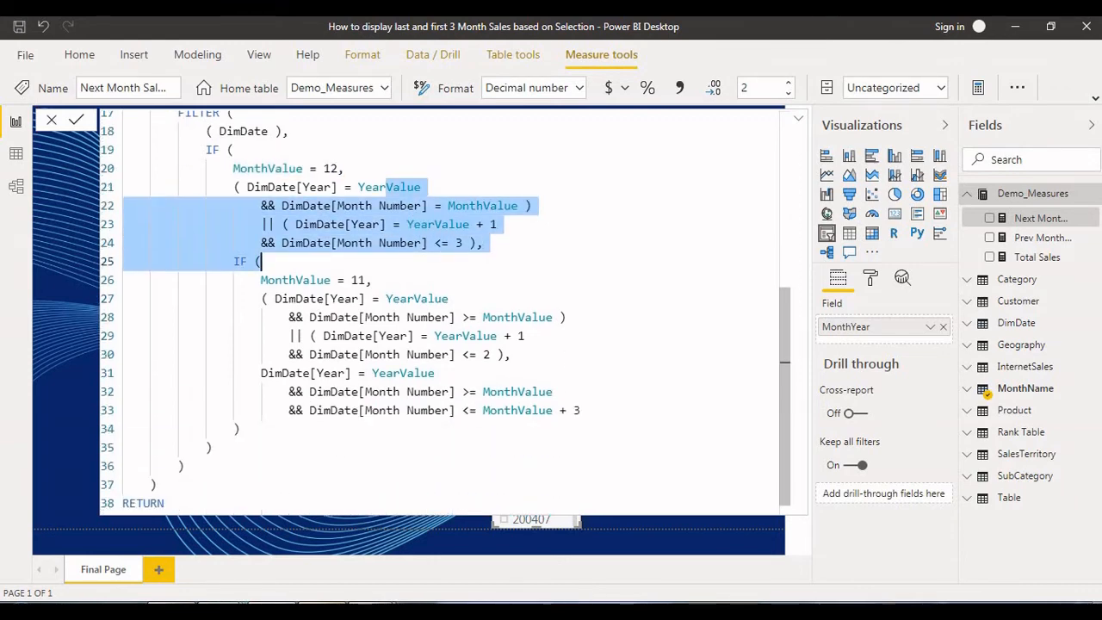
{"action": "left_click_drag", "start_coordinate": [281, 279], "coordinate": [393, 391]}
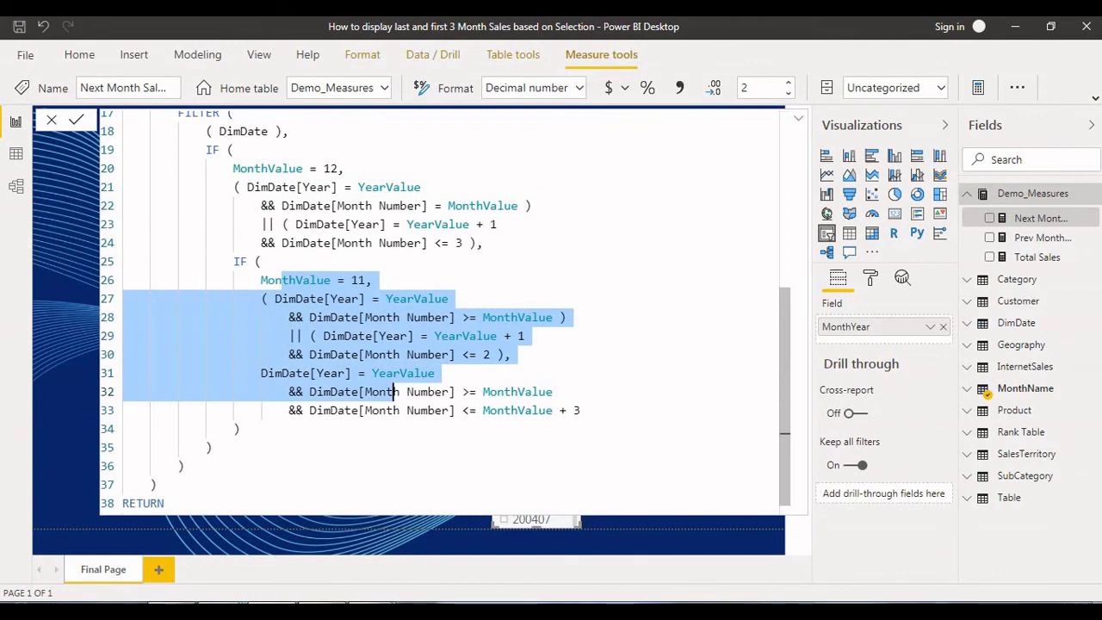
{"action": "double_click", "coordinate": [295, 280]}
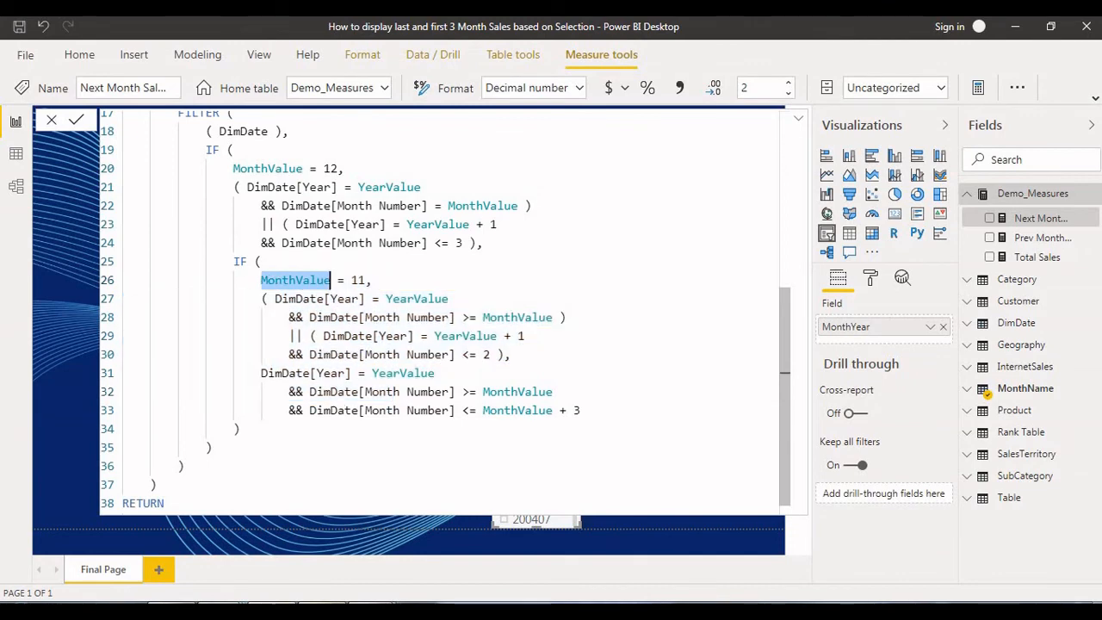
{"action": "scroll", "coordinate": [439, 310], "scroll_direction": "down", "scroll_amount": 1}
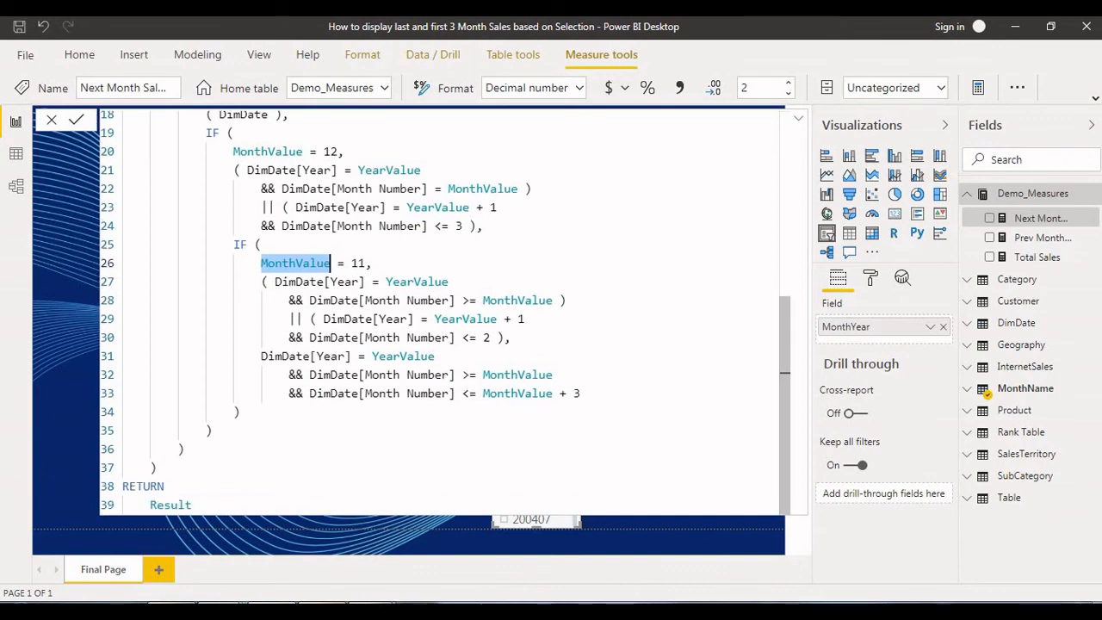
{"action": "scroll", "coordinate": [445, 313], "scroll_direction": "up", "scroll_amount": 2}
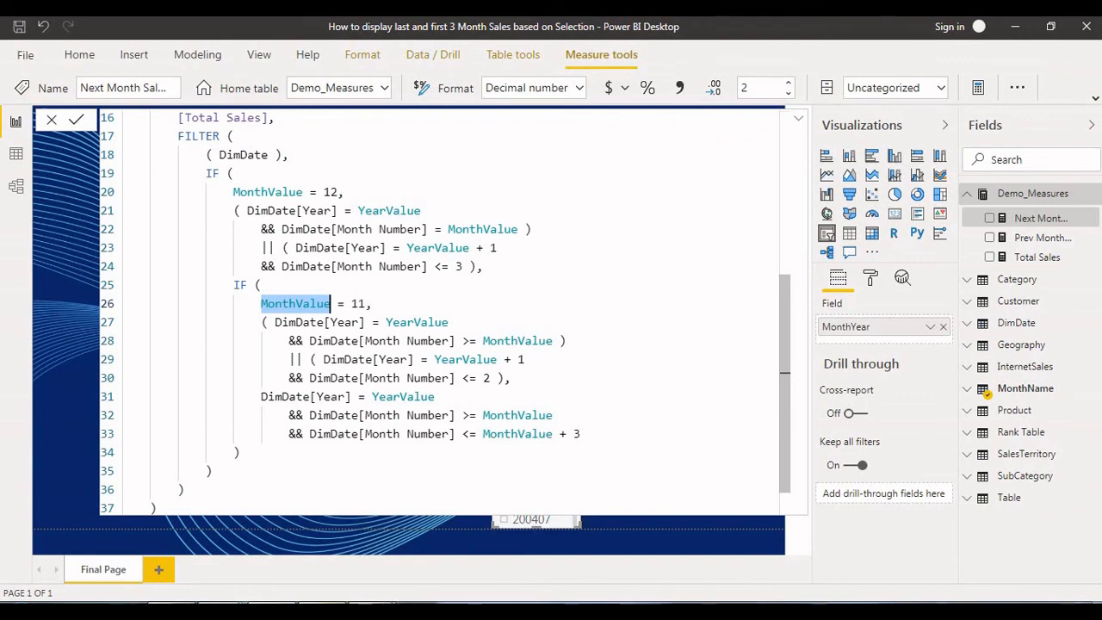
{"action": "scroll", "coordinate": [443, 312], "scroll_direction": "down", "scroll_amount": 2}
{"action": "scroll", "coordinate": [443, 312], "scroll_direction": "up", "scroll_amount": 2}
{"action": "scroll", "coordinate": [443, 312], "scroll_direction": "up", "scroll_amount": 5}
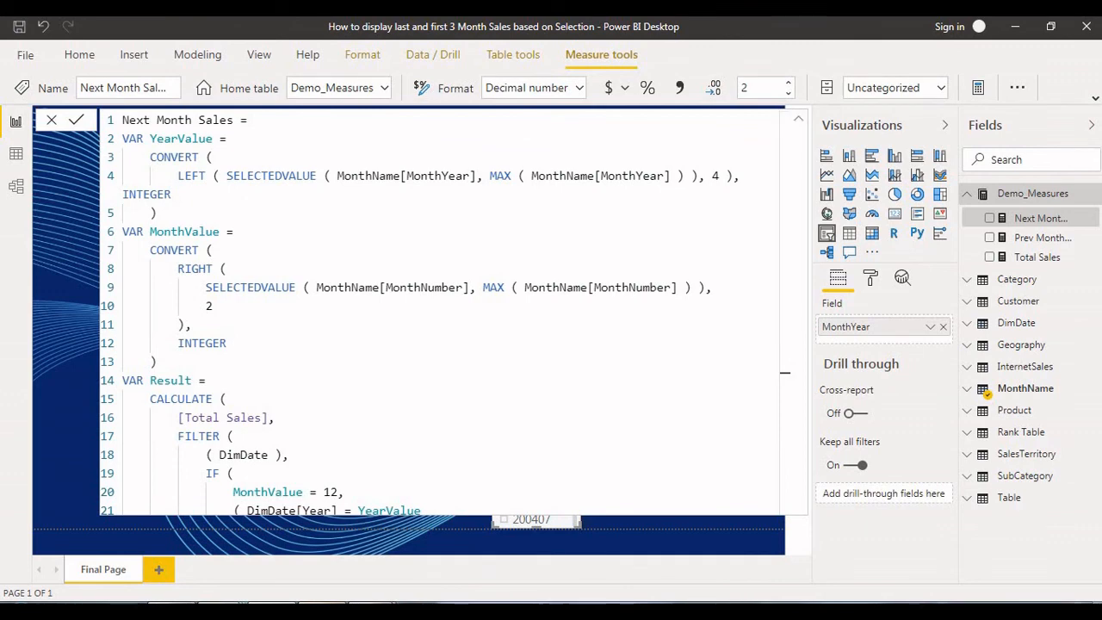
Collapse the expanded measure formula and switch to Course_Details.PNG in Windows Photo Viewer
{"action": "left_click", "coordinate": [797, 118]}
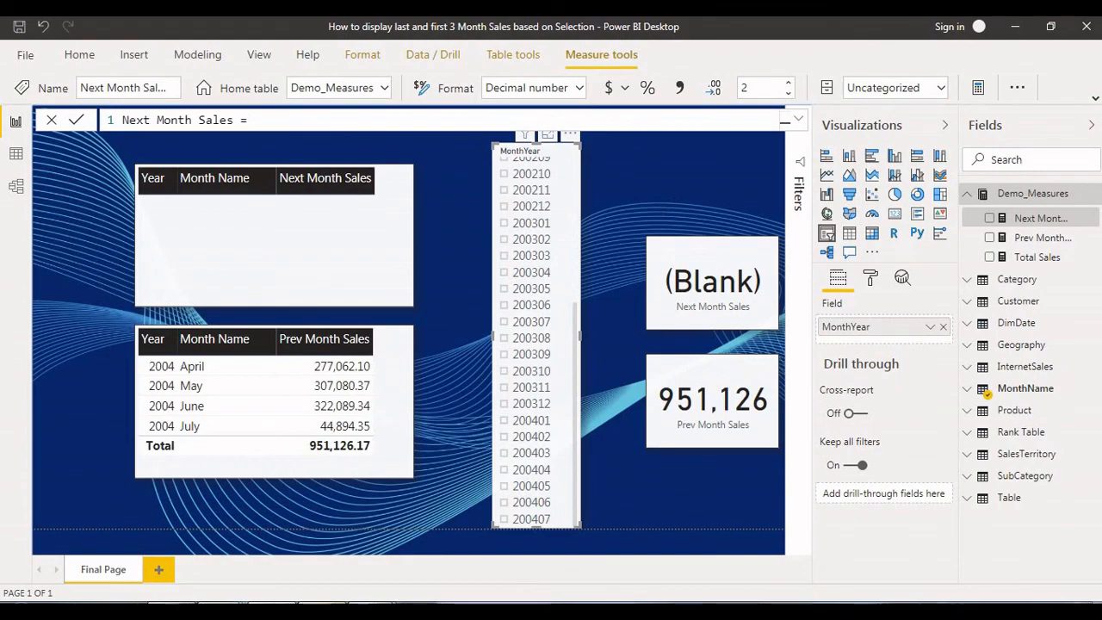
{"action": "mouse_move", "coordinate": [371, 608]}
{"action": "left_click", "coordinate": [288, 533]}
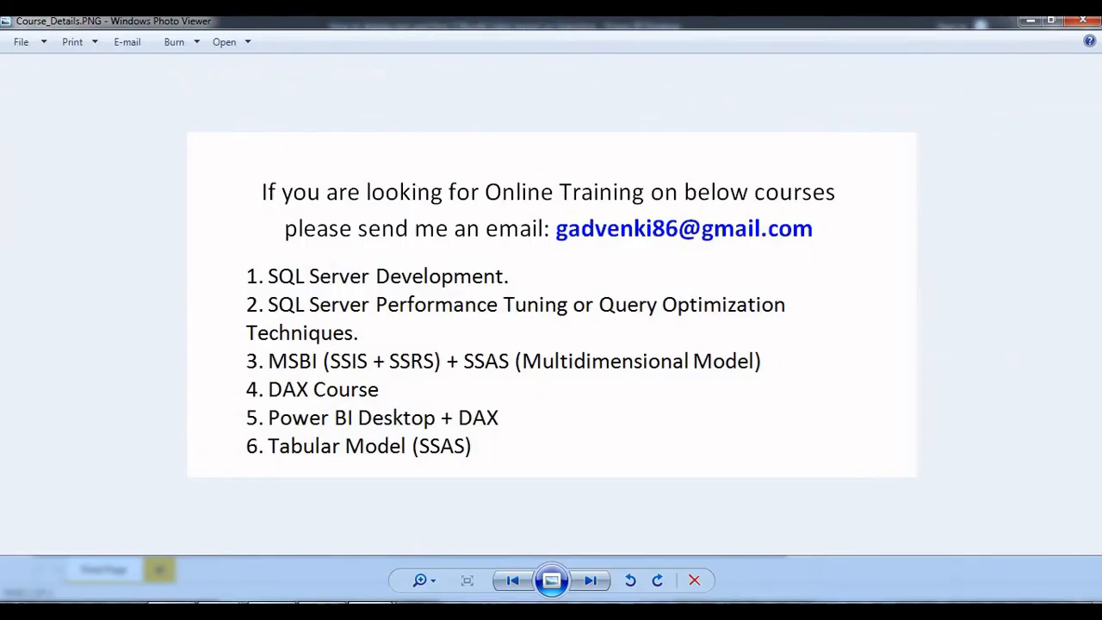